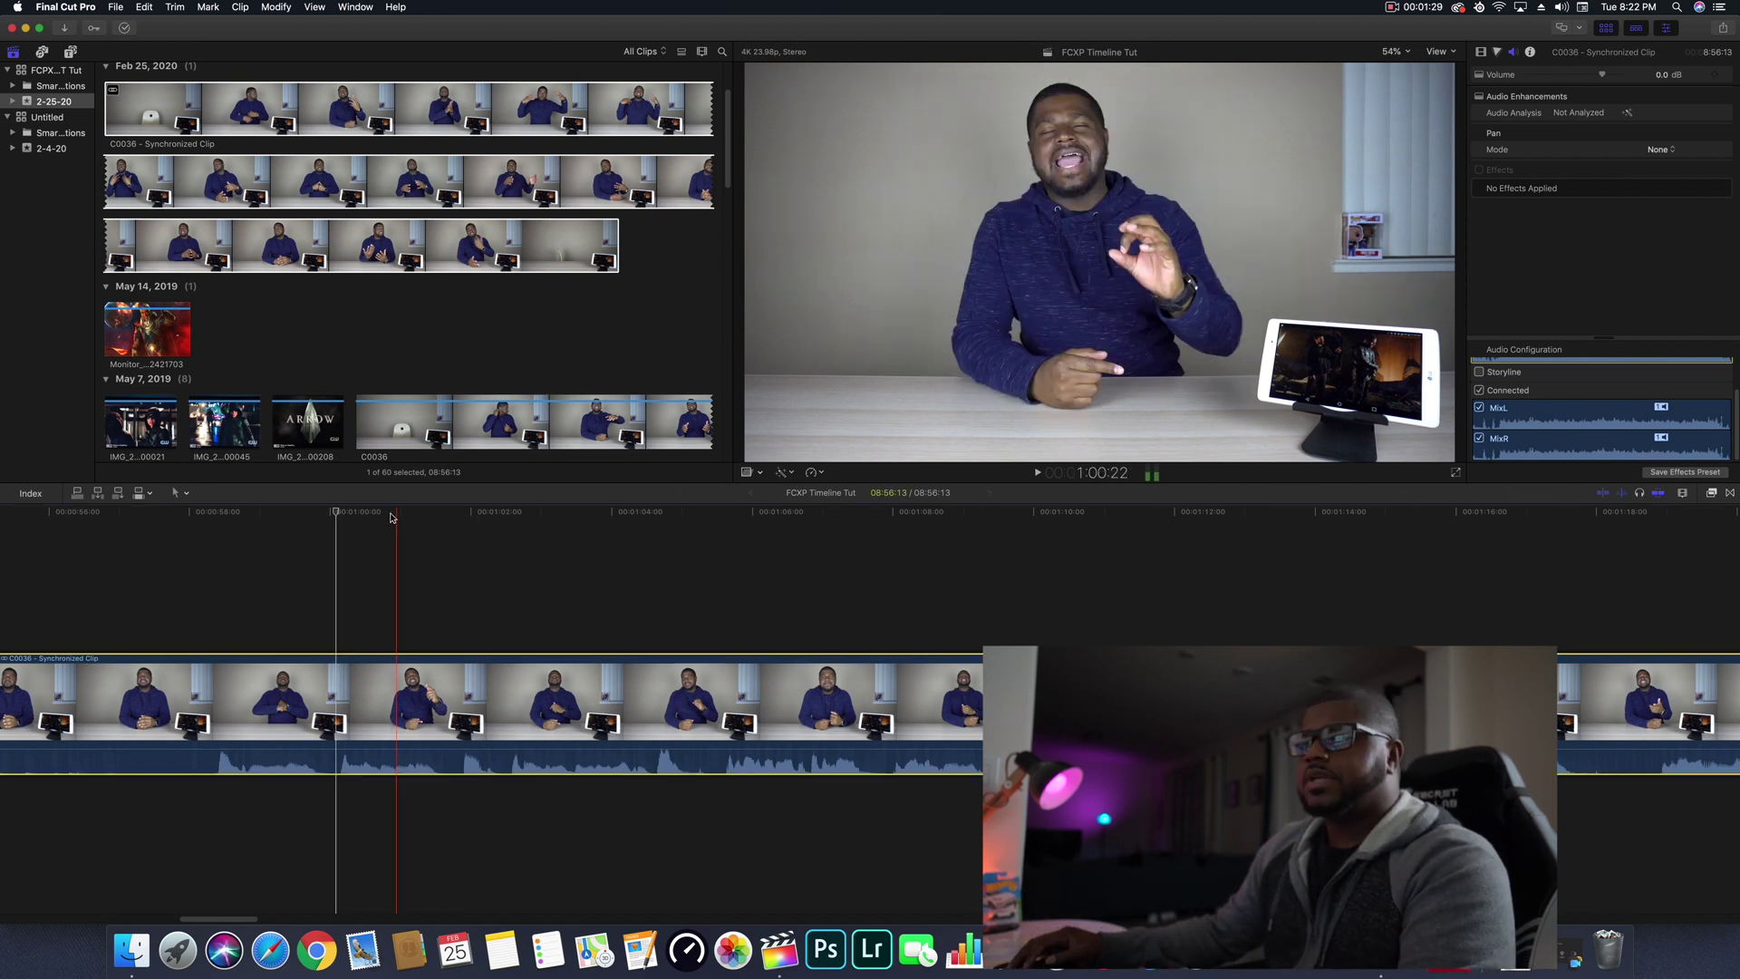
Step: Show the audio meters beside the timeline and play the synchronized clip to watch its sound levels
key(space)
key(space)
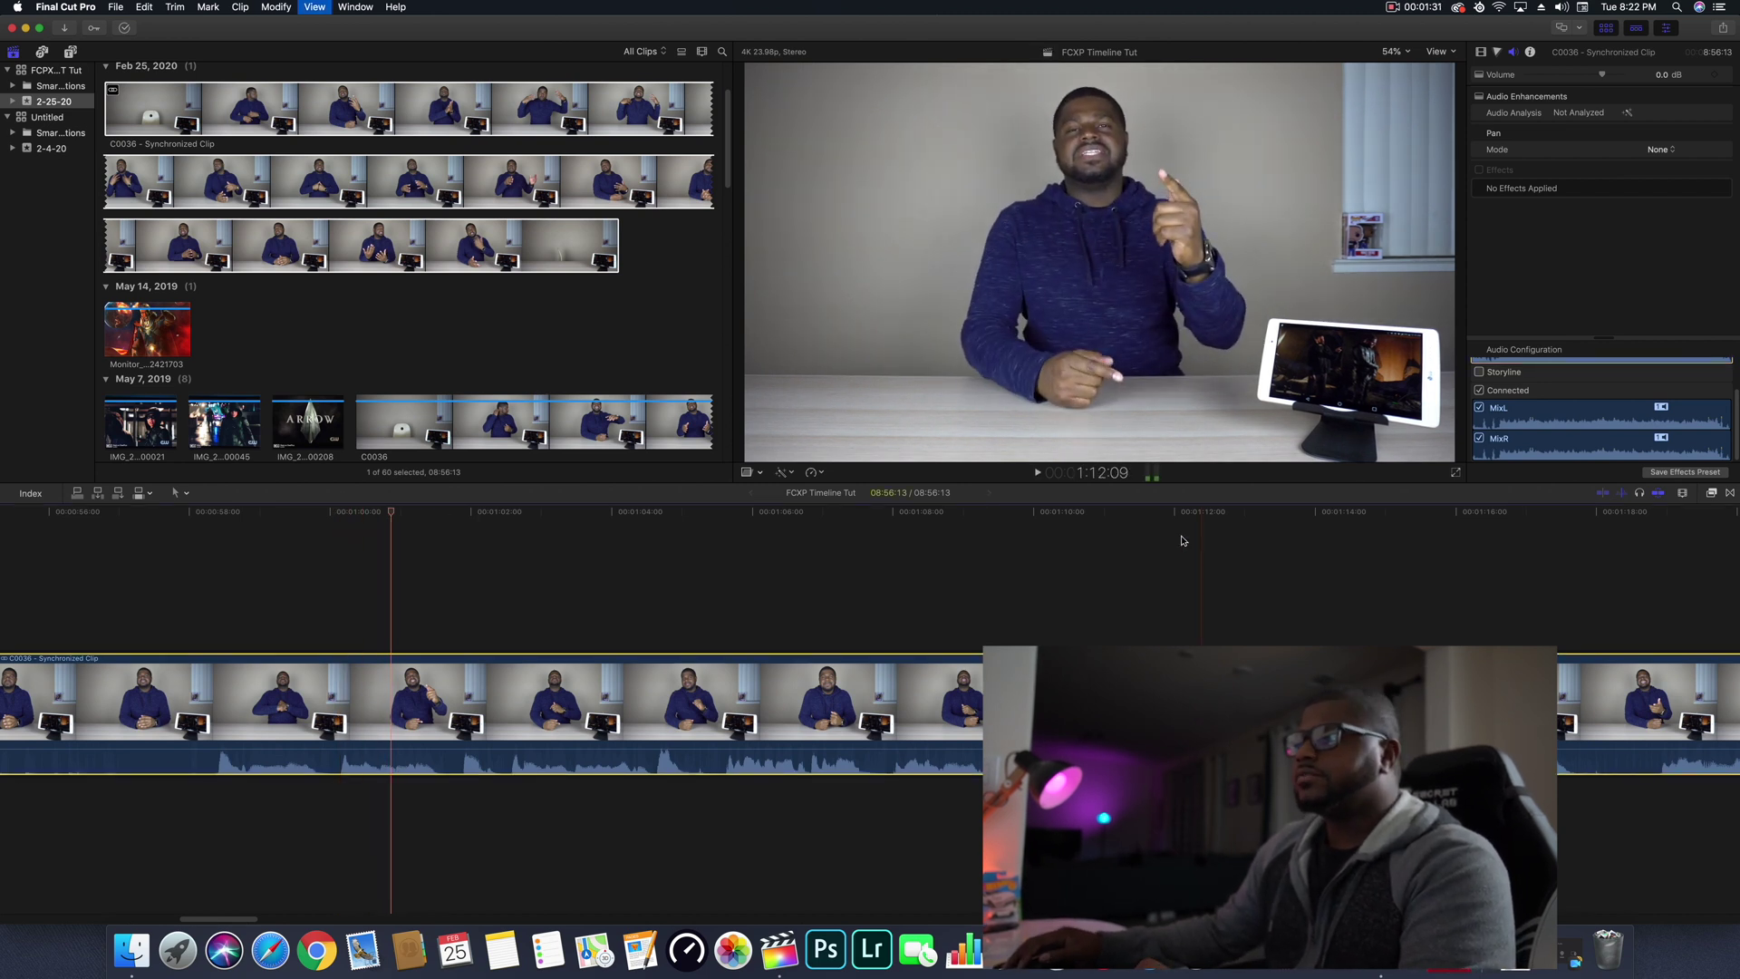
click(1152, 473)
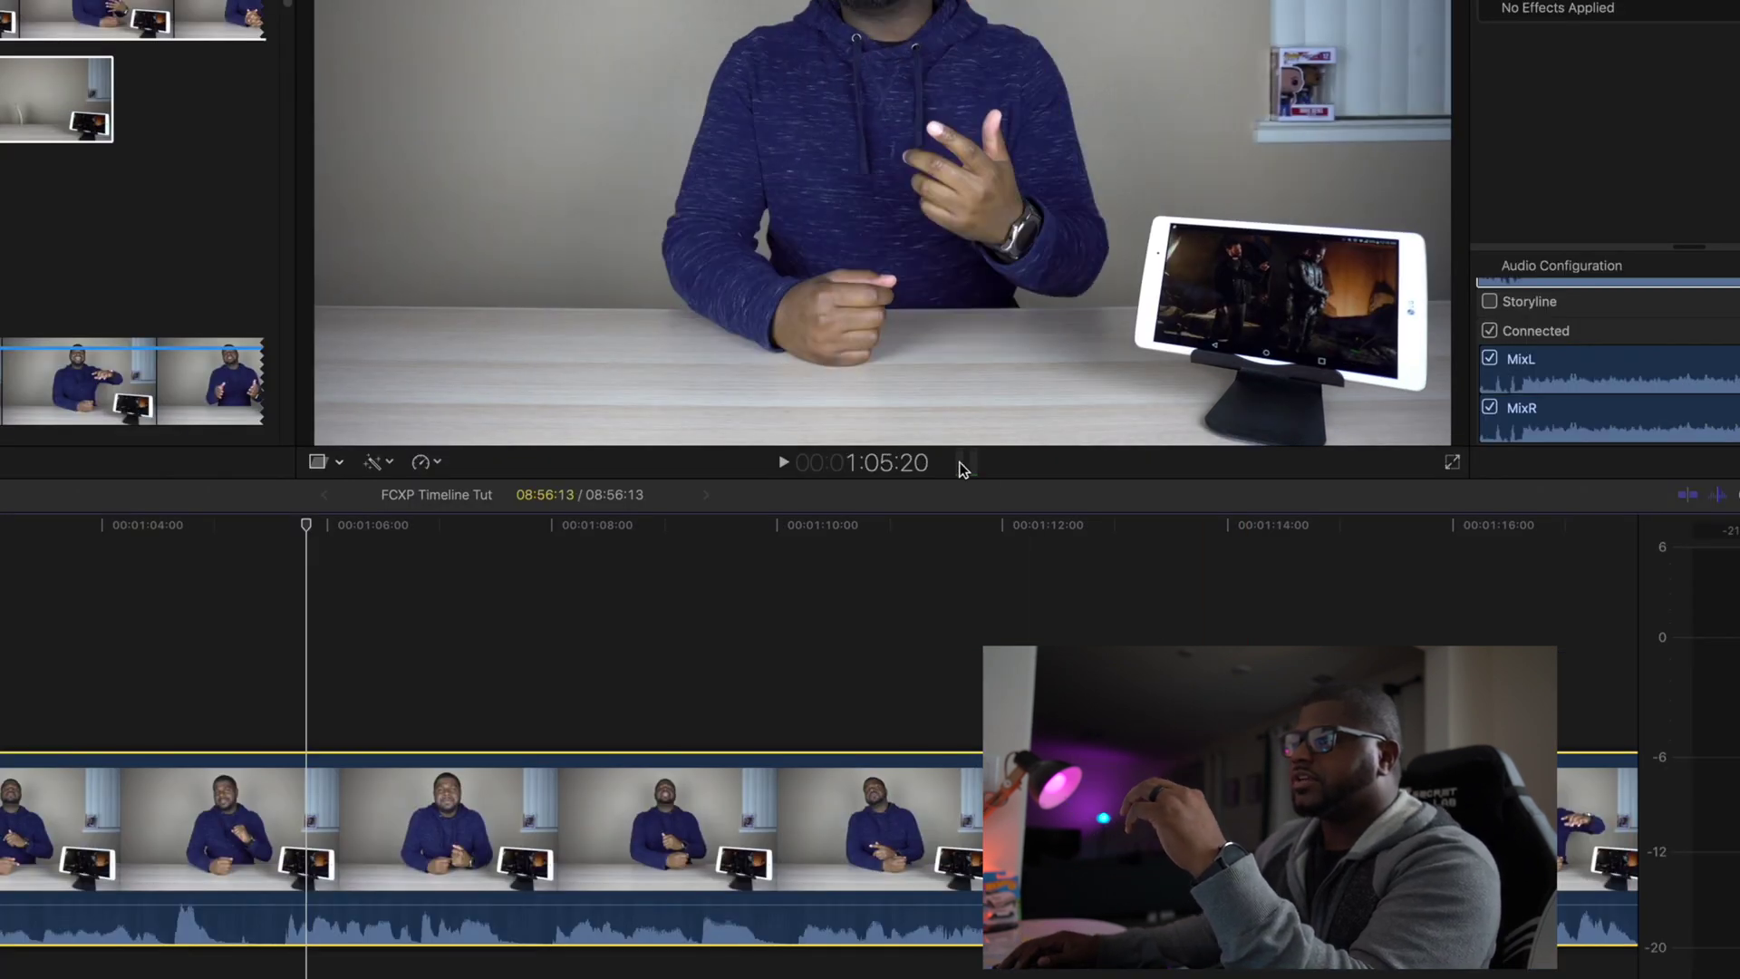
click(963, 467)
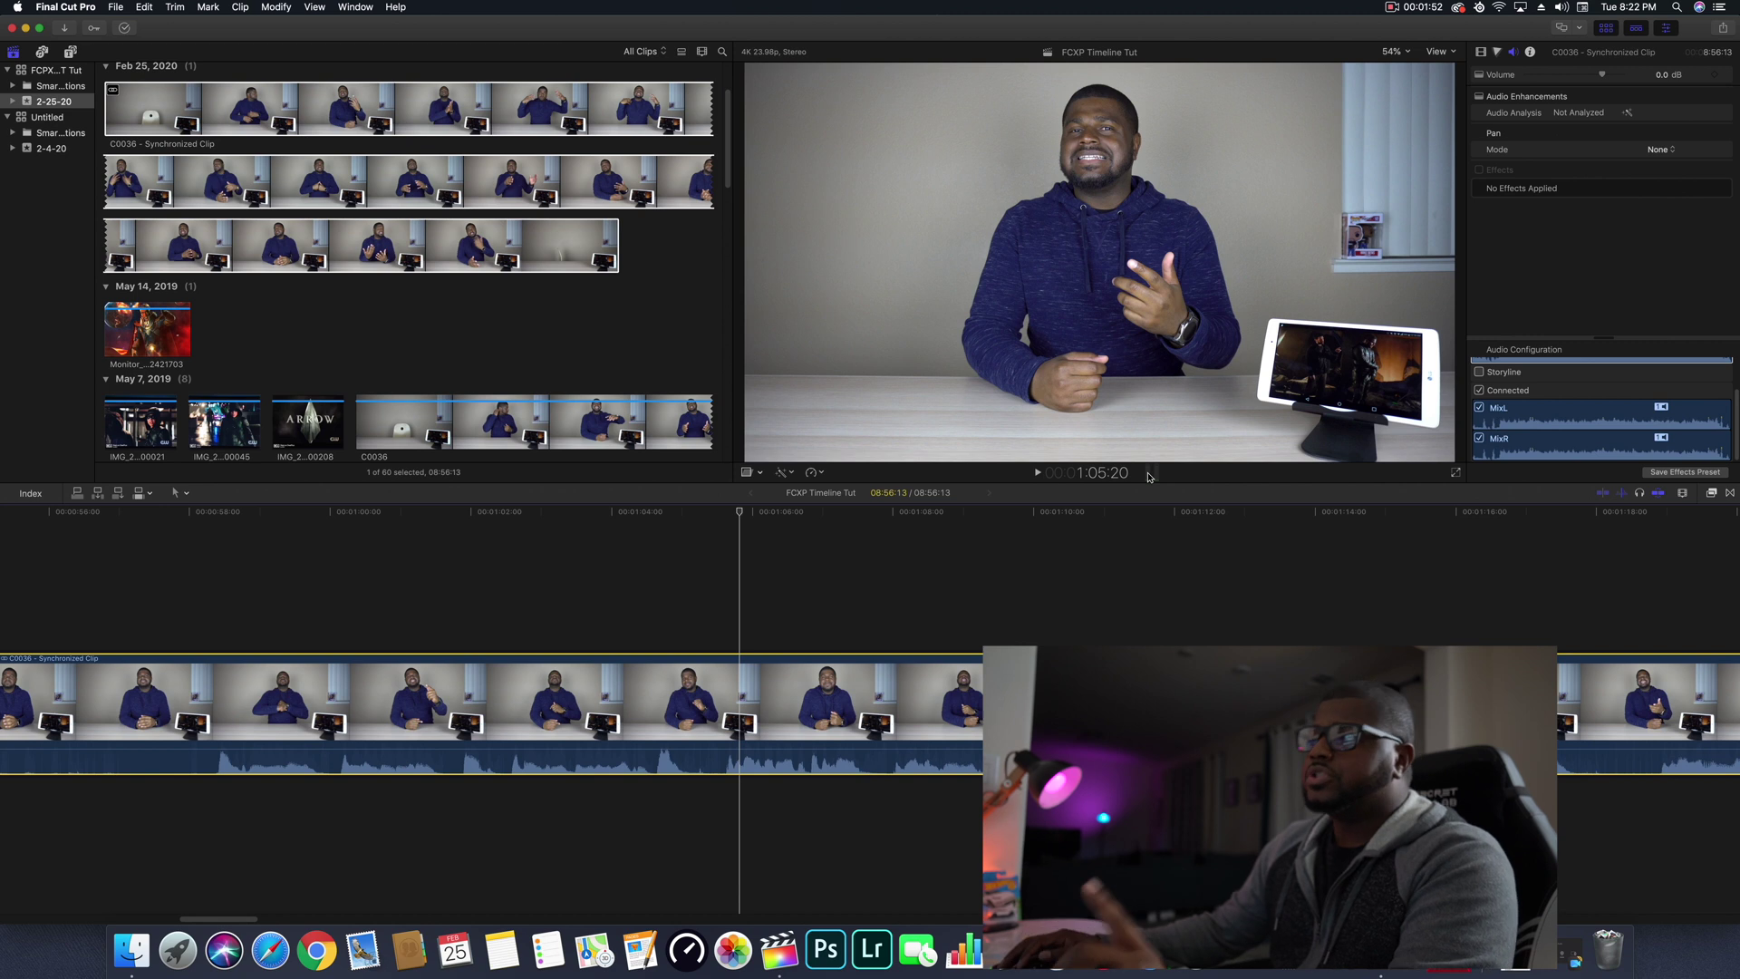
click(1149, 473)
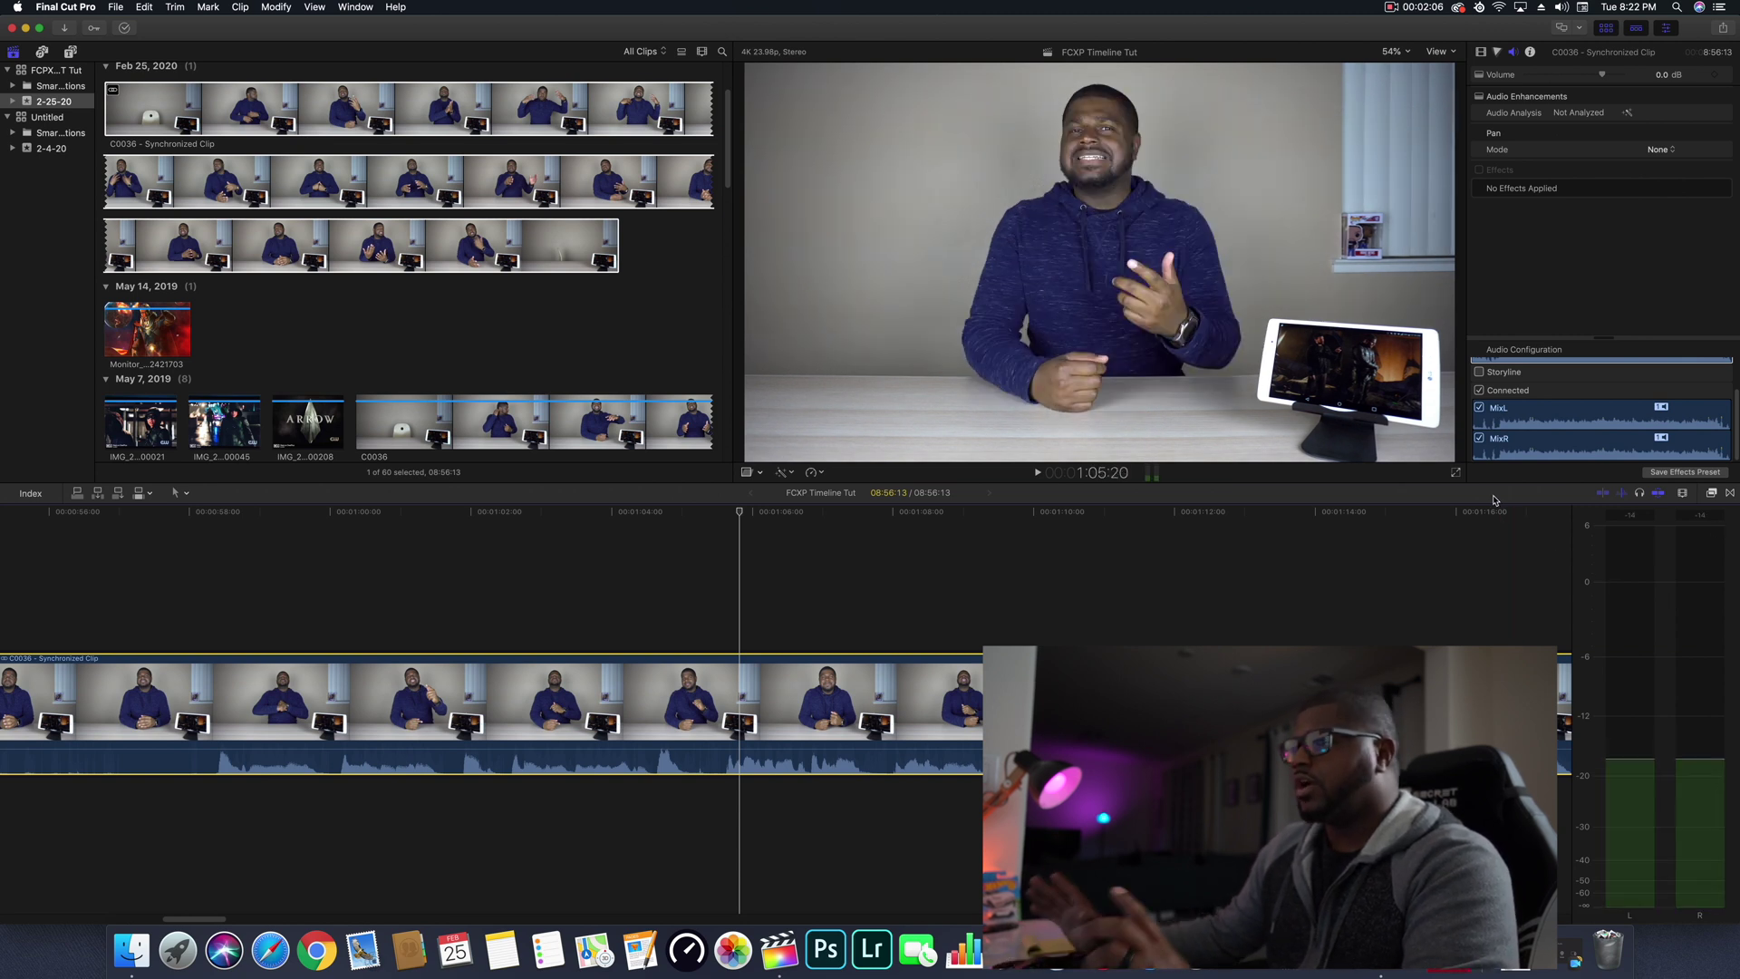
key(space)
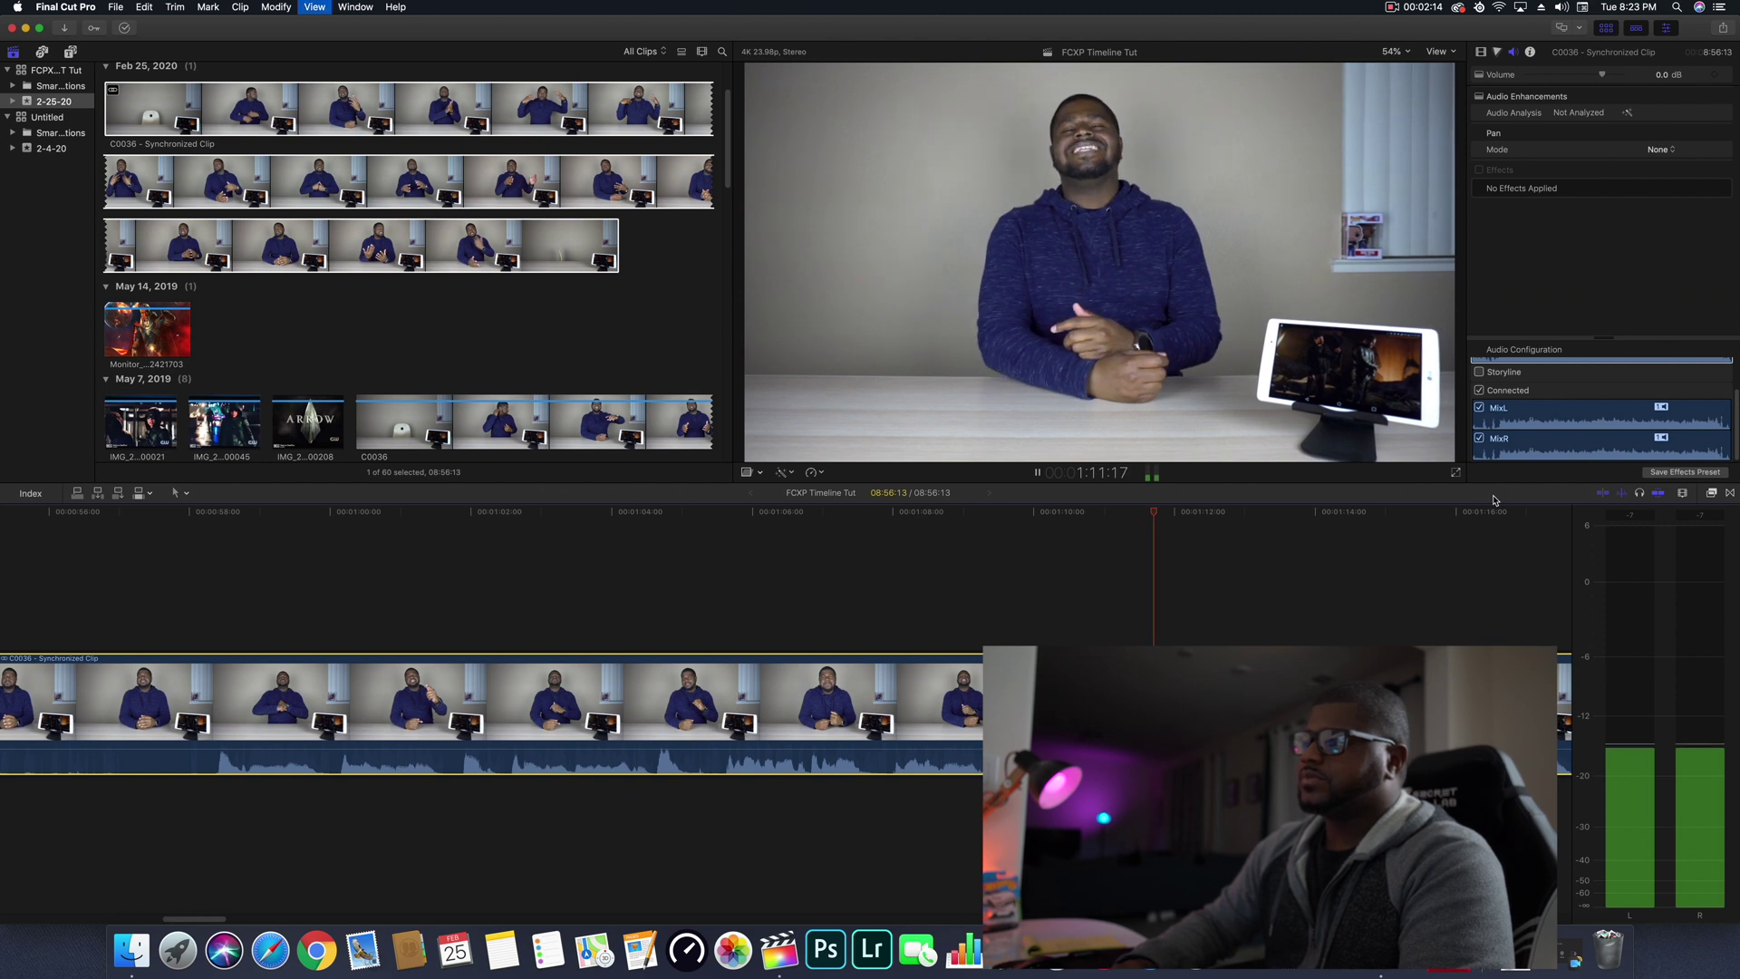
key(space)
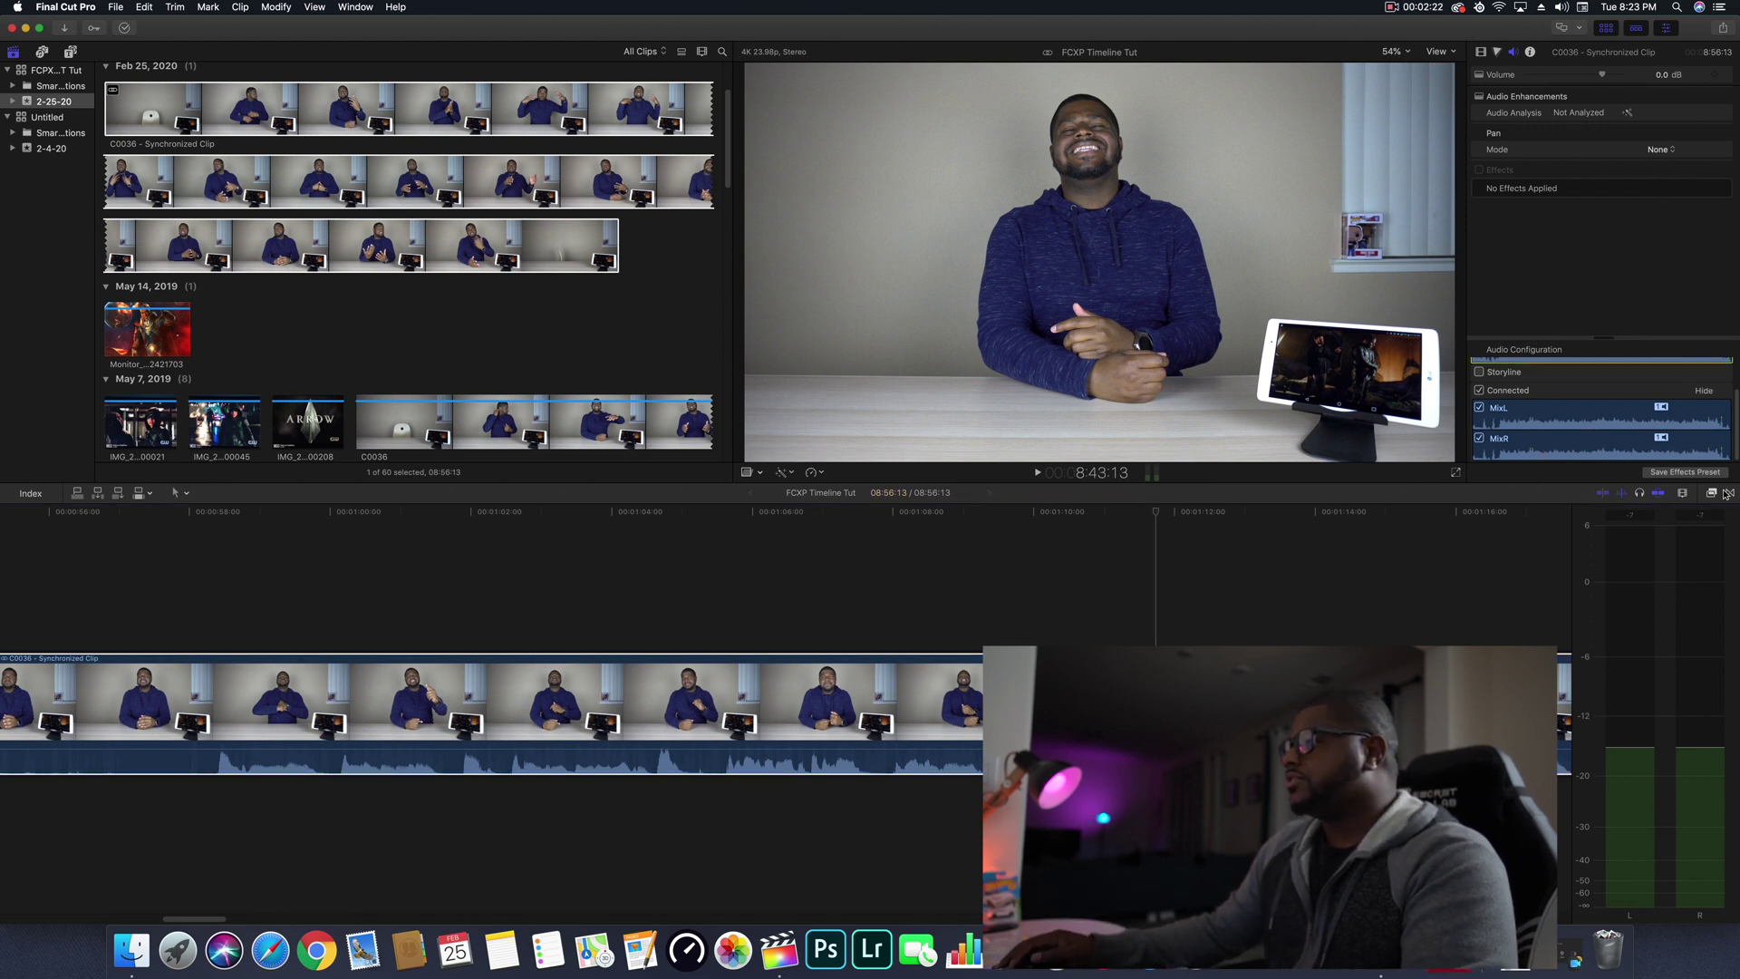
Step: Open the effects browser and display all available audio effects
click(1715, 493)
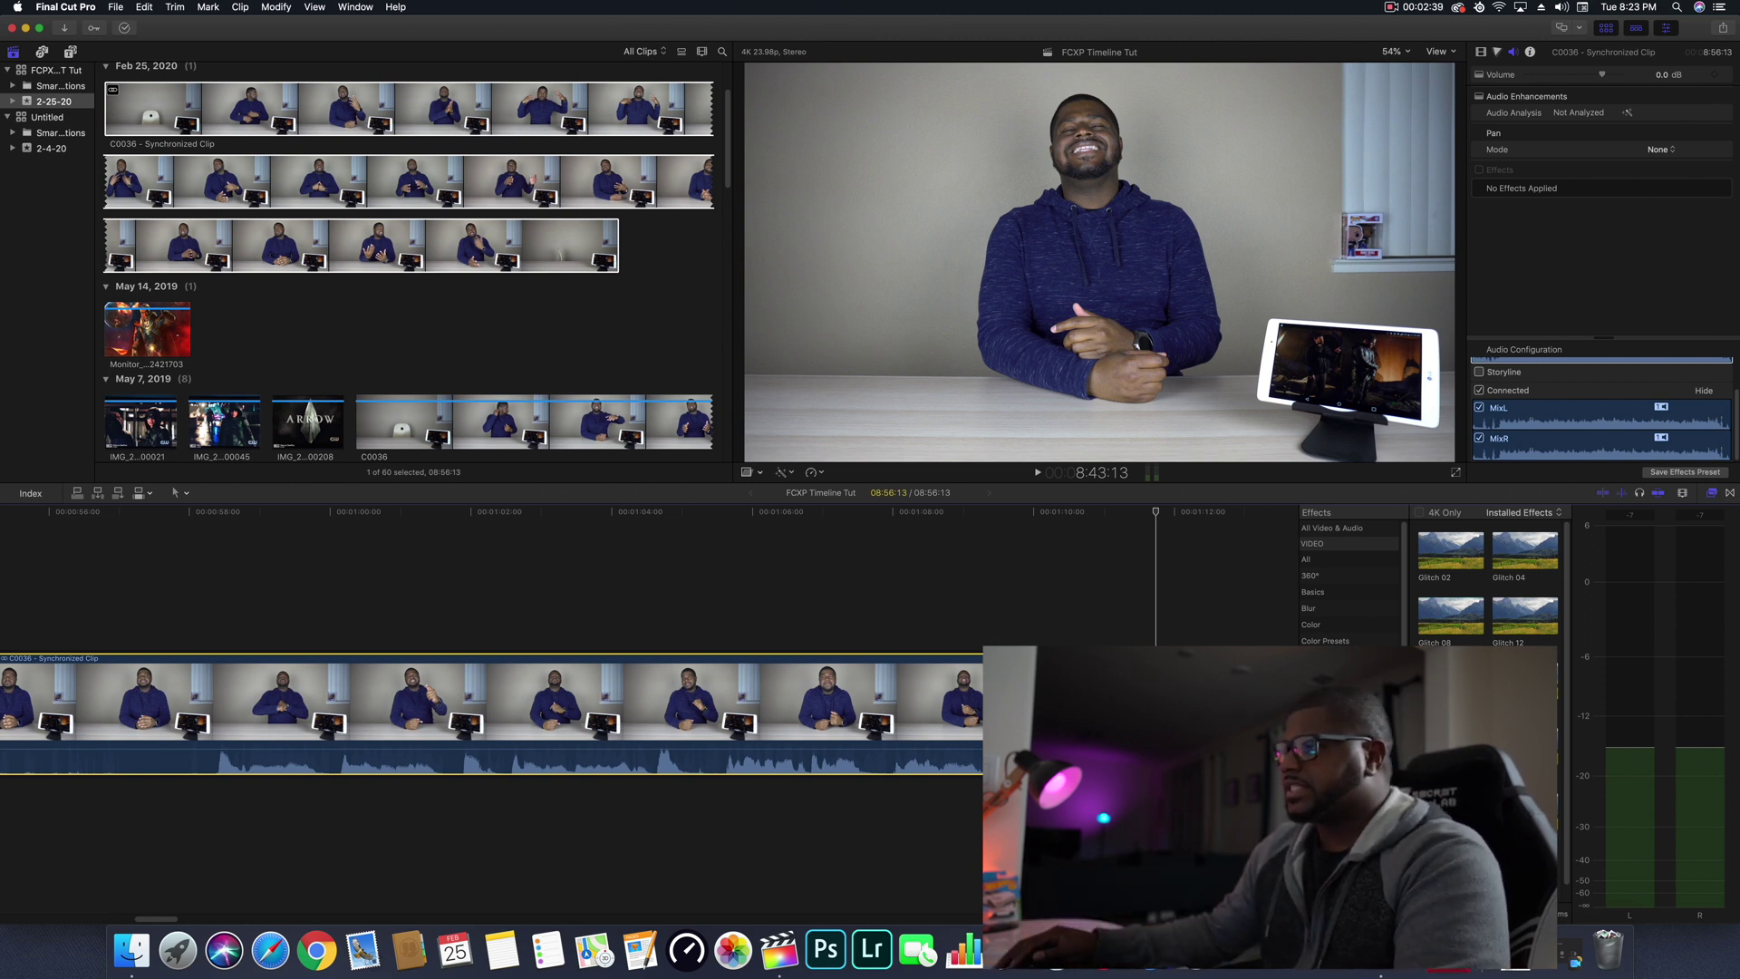
scroll(1326, 826, down, 3)
click(1326, 829)
click(1326, 813)
scroll(1324, 804, down, 4)
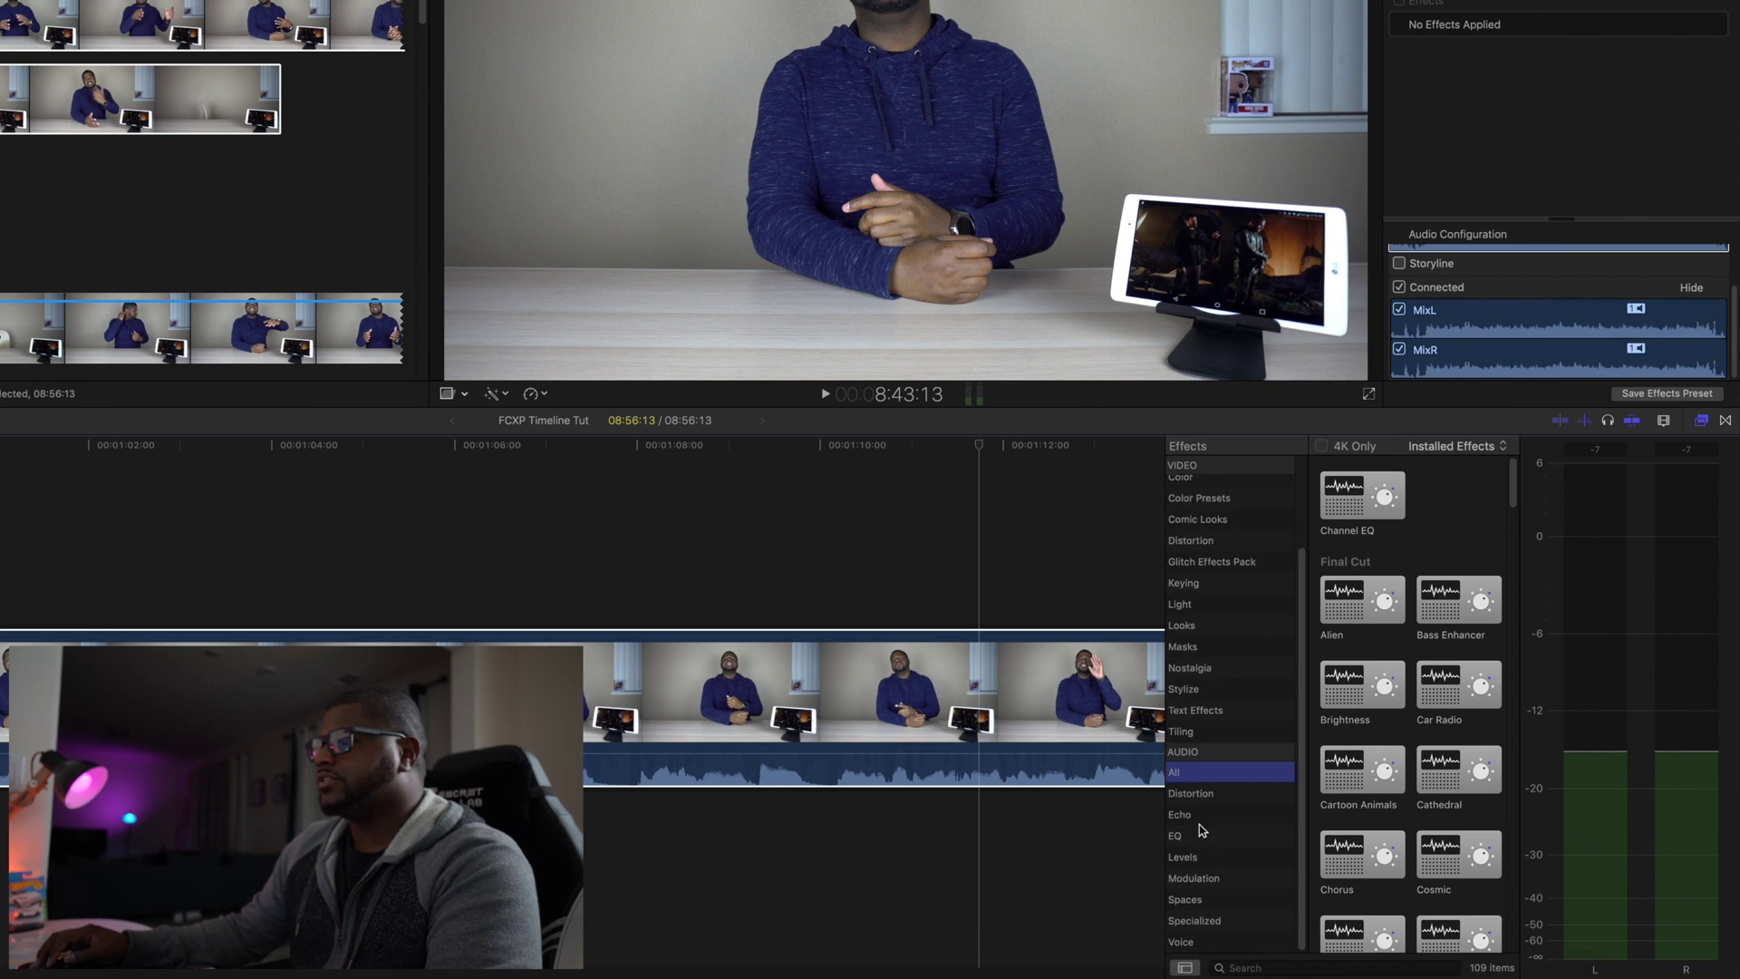
Step: Look through the audio effect categories, including Modulation, Levels, Distortion, Spaces and Specialized
click(1207, 879)
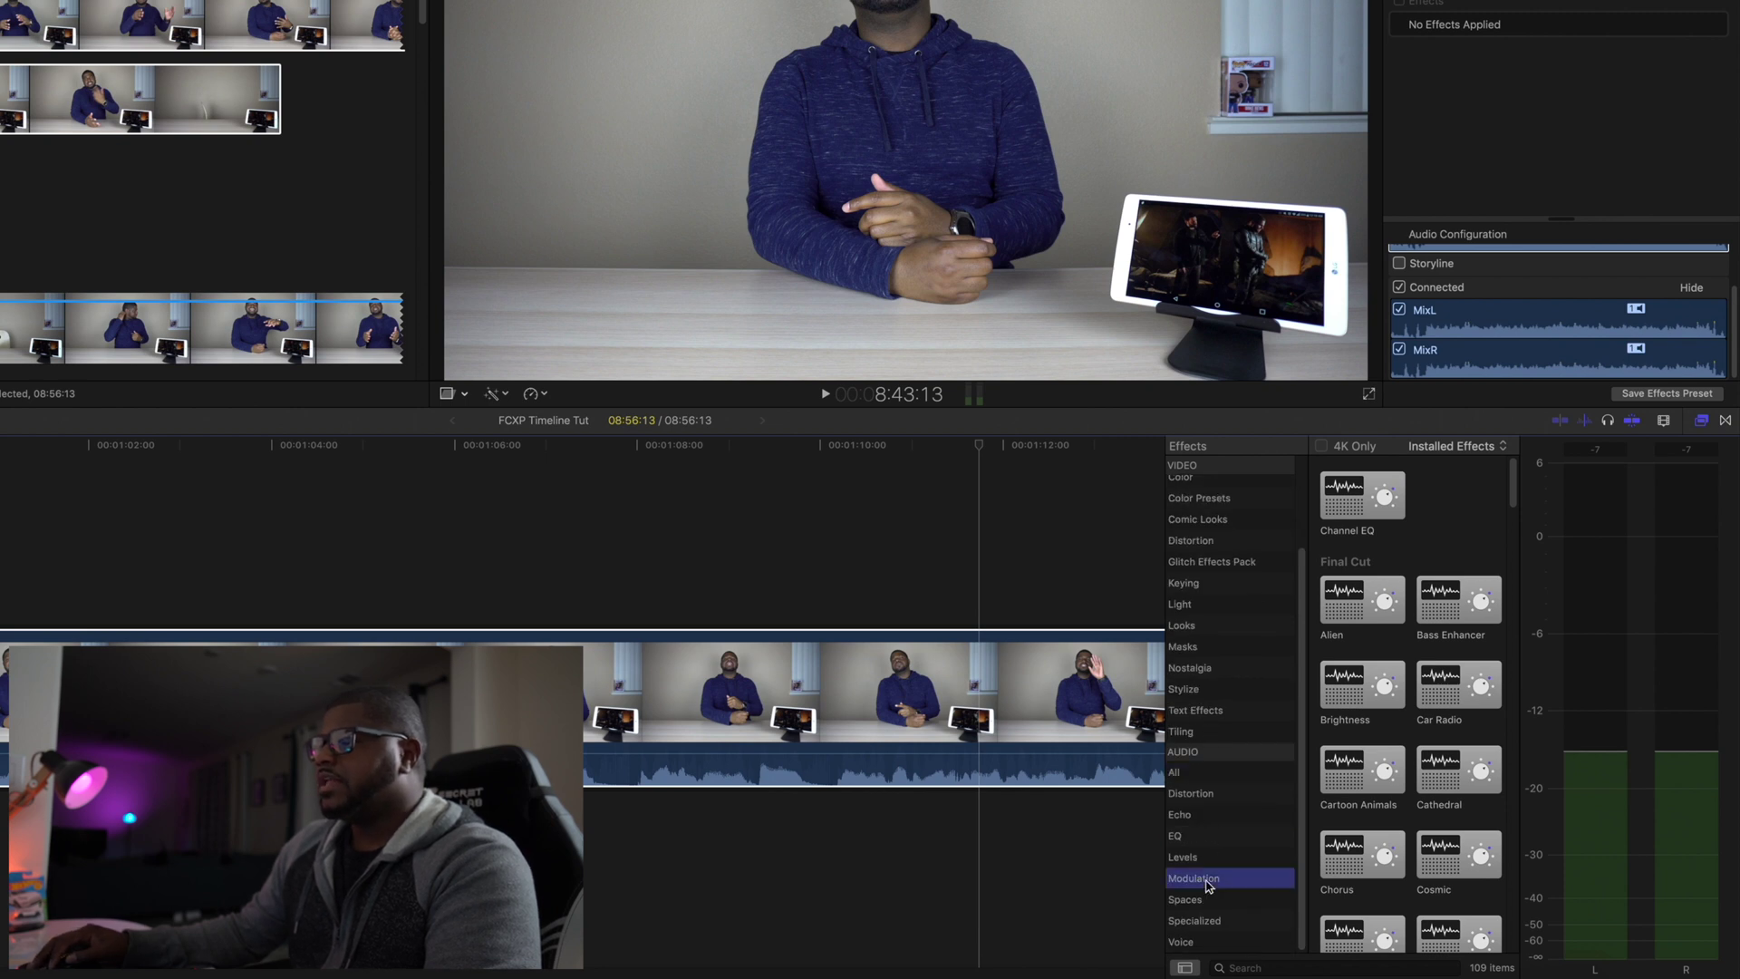
click(1225, 943)
click(1221, 922)
click(1220, 879)
click(1221, 857)
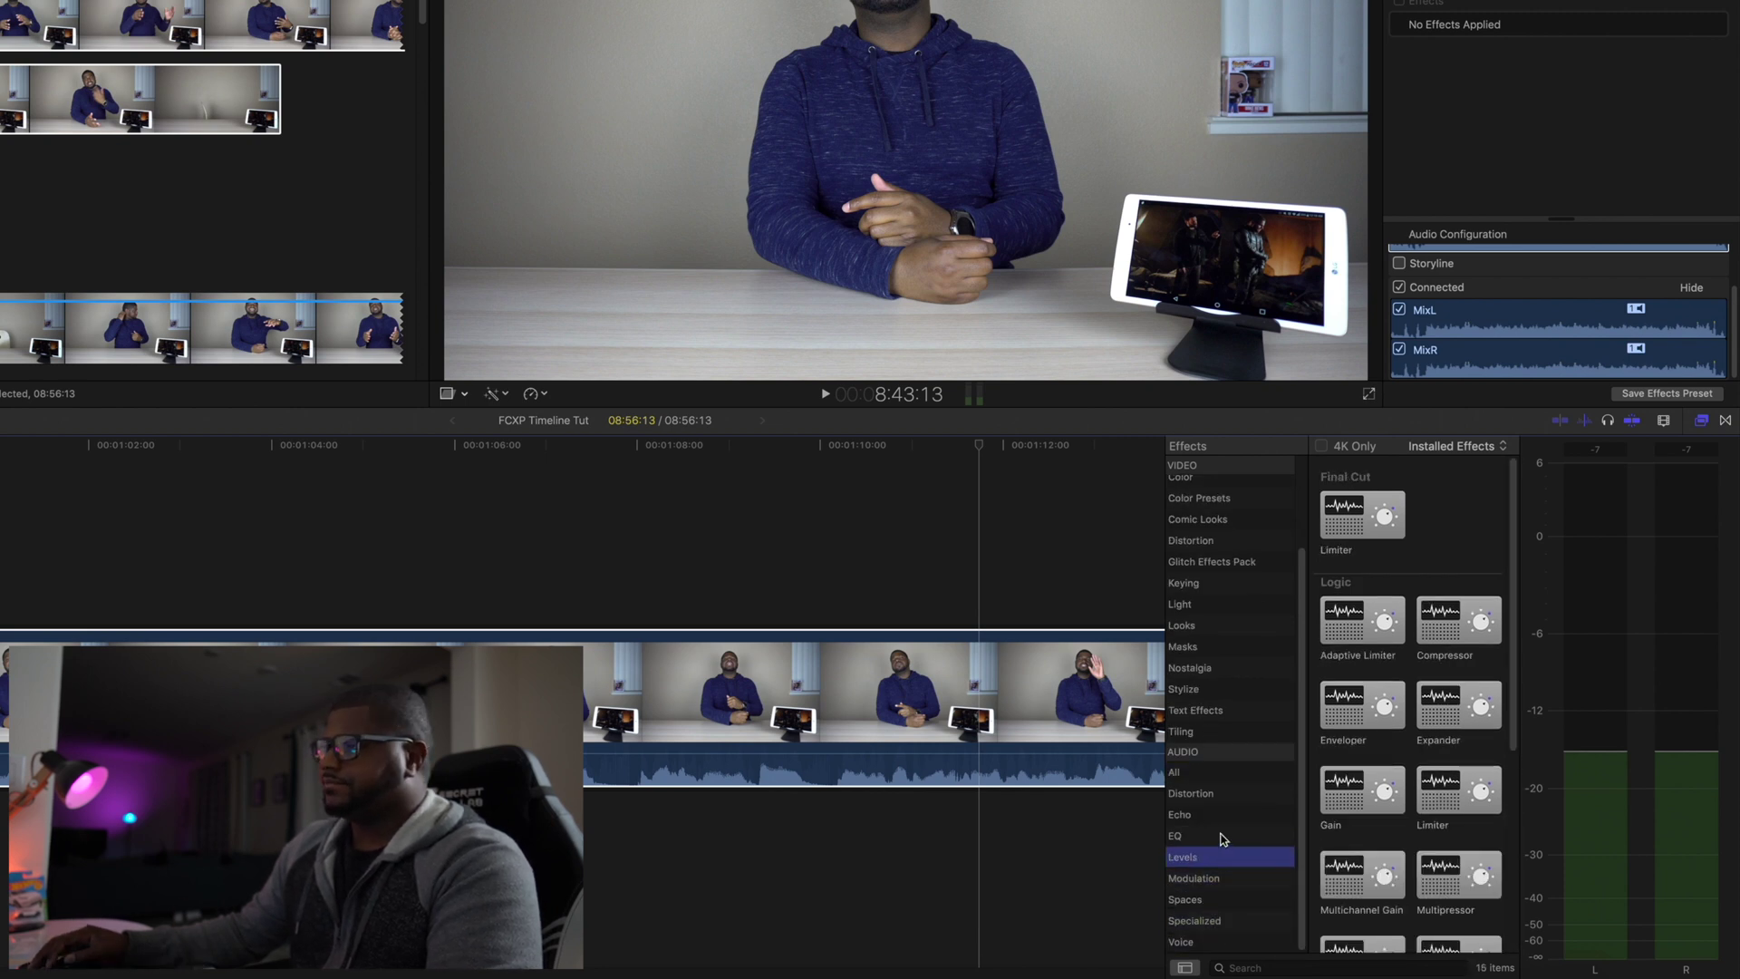
click(1221, 837)
click(1204, 798)
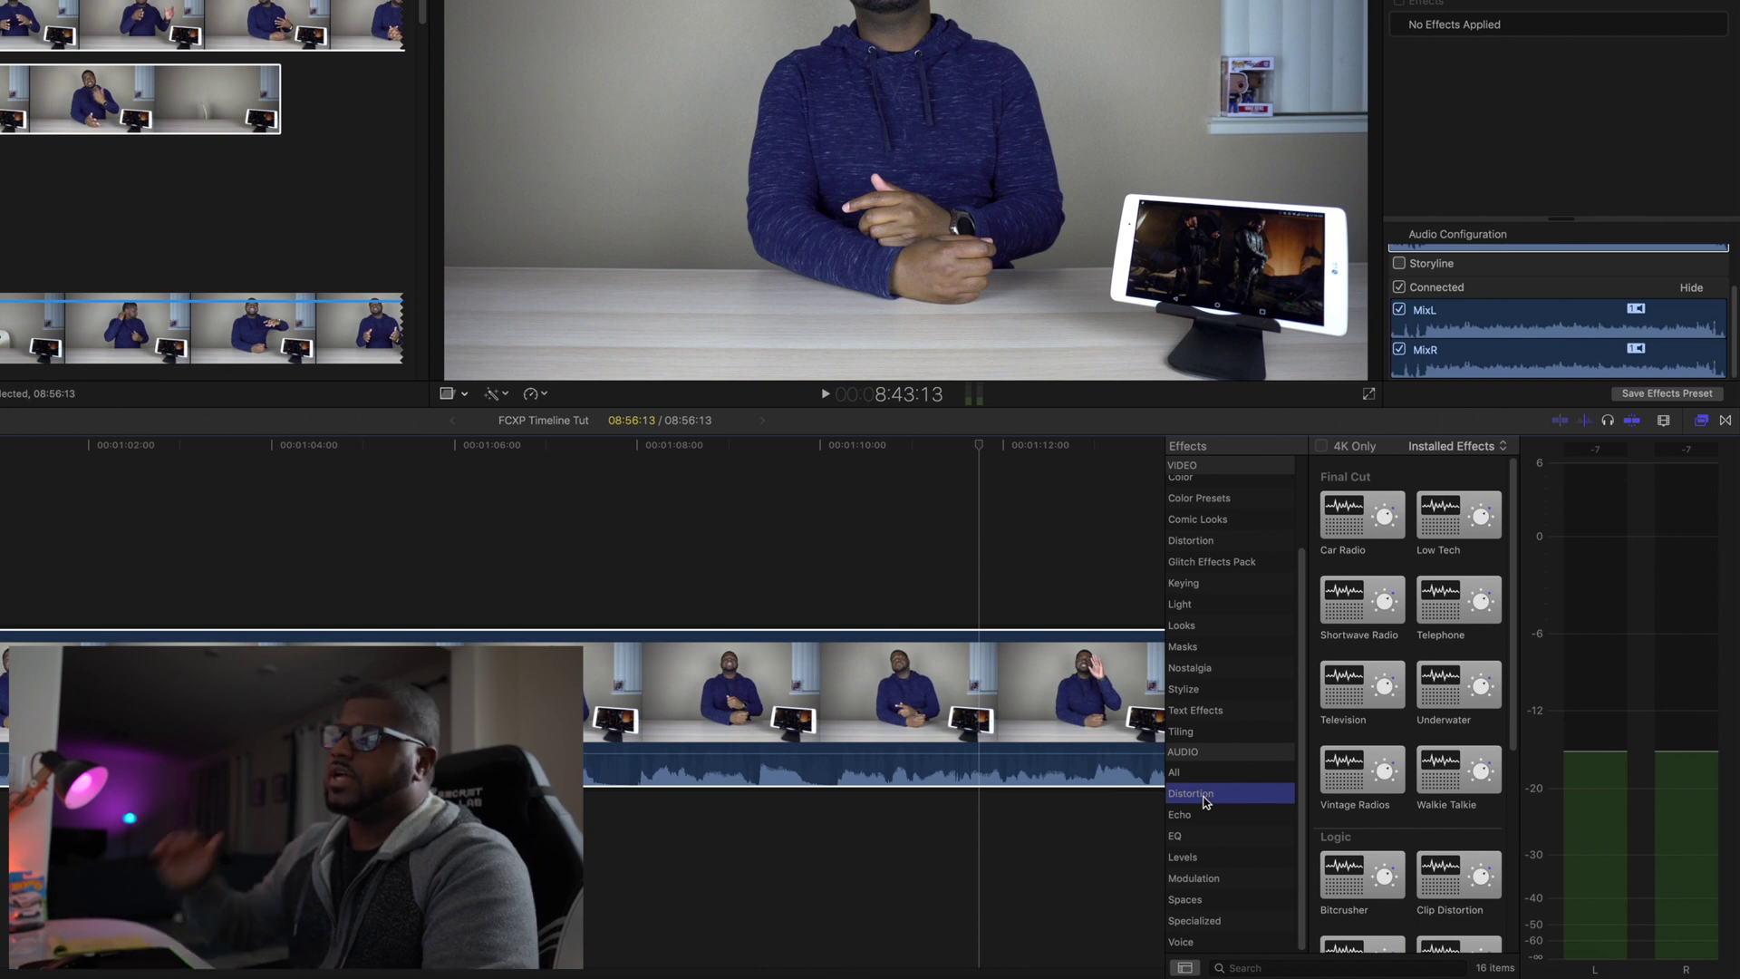
click(1178, 775)
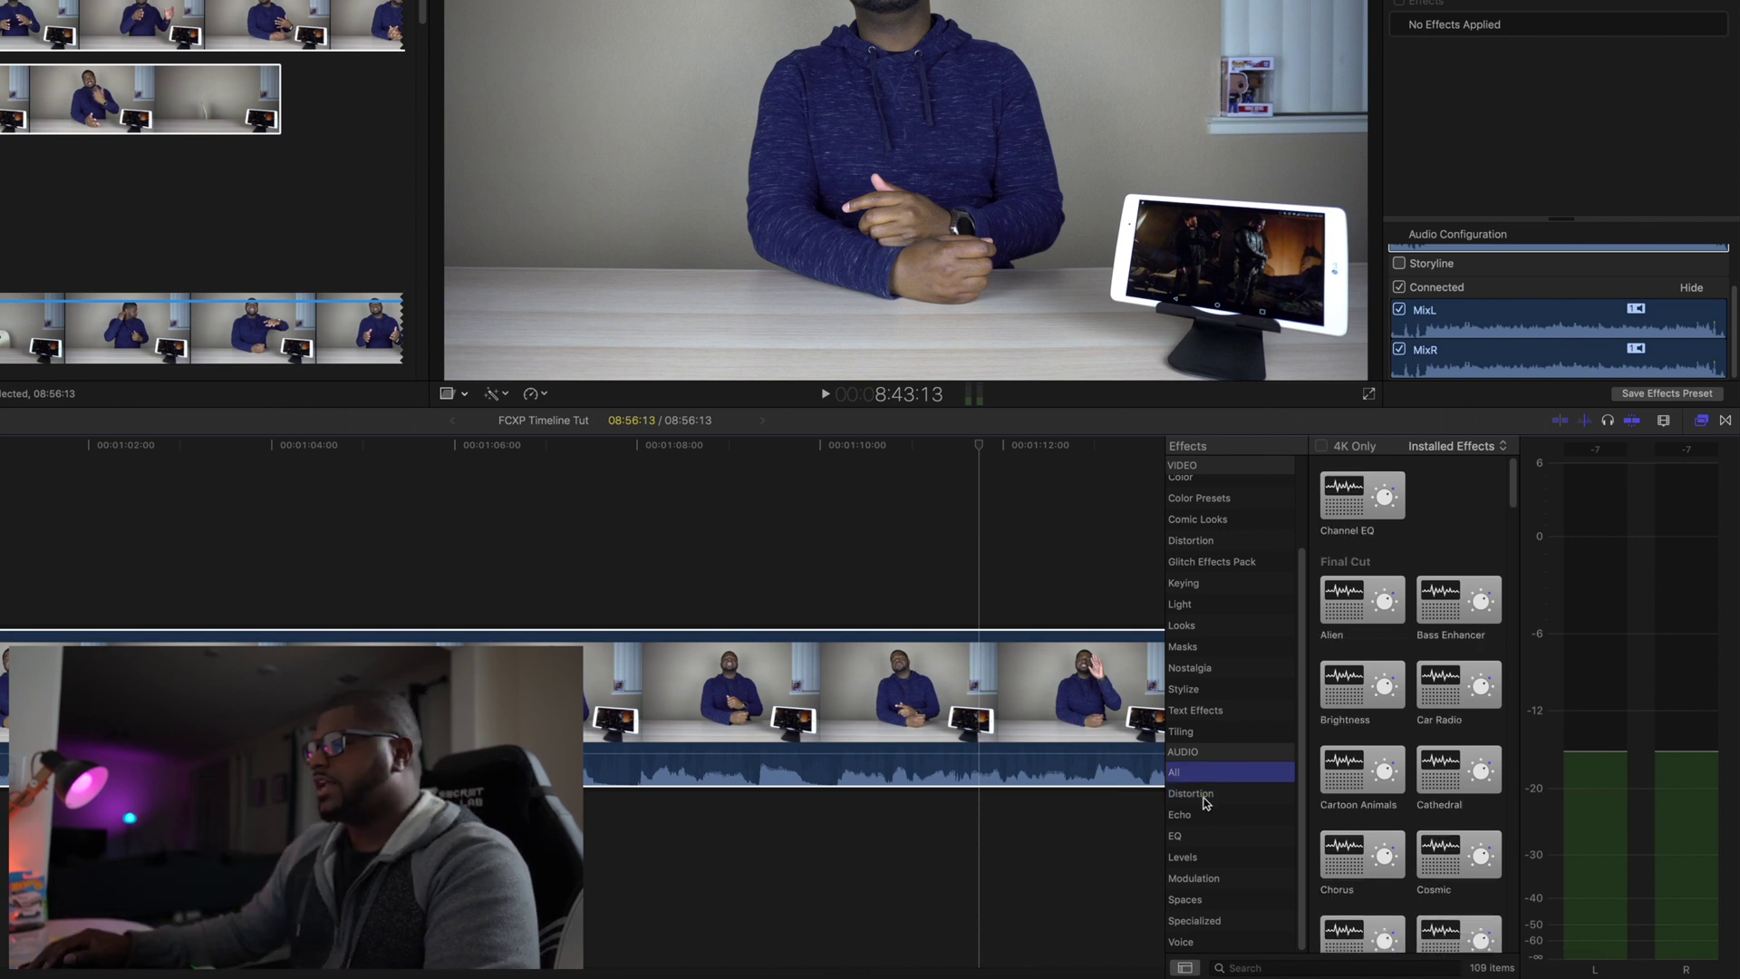
click(1220, 875)
click(1207, 895)
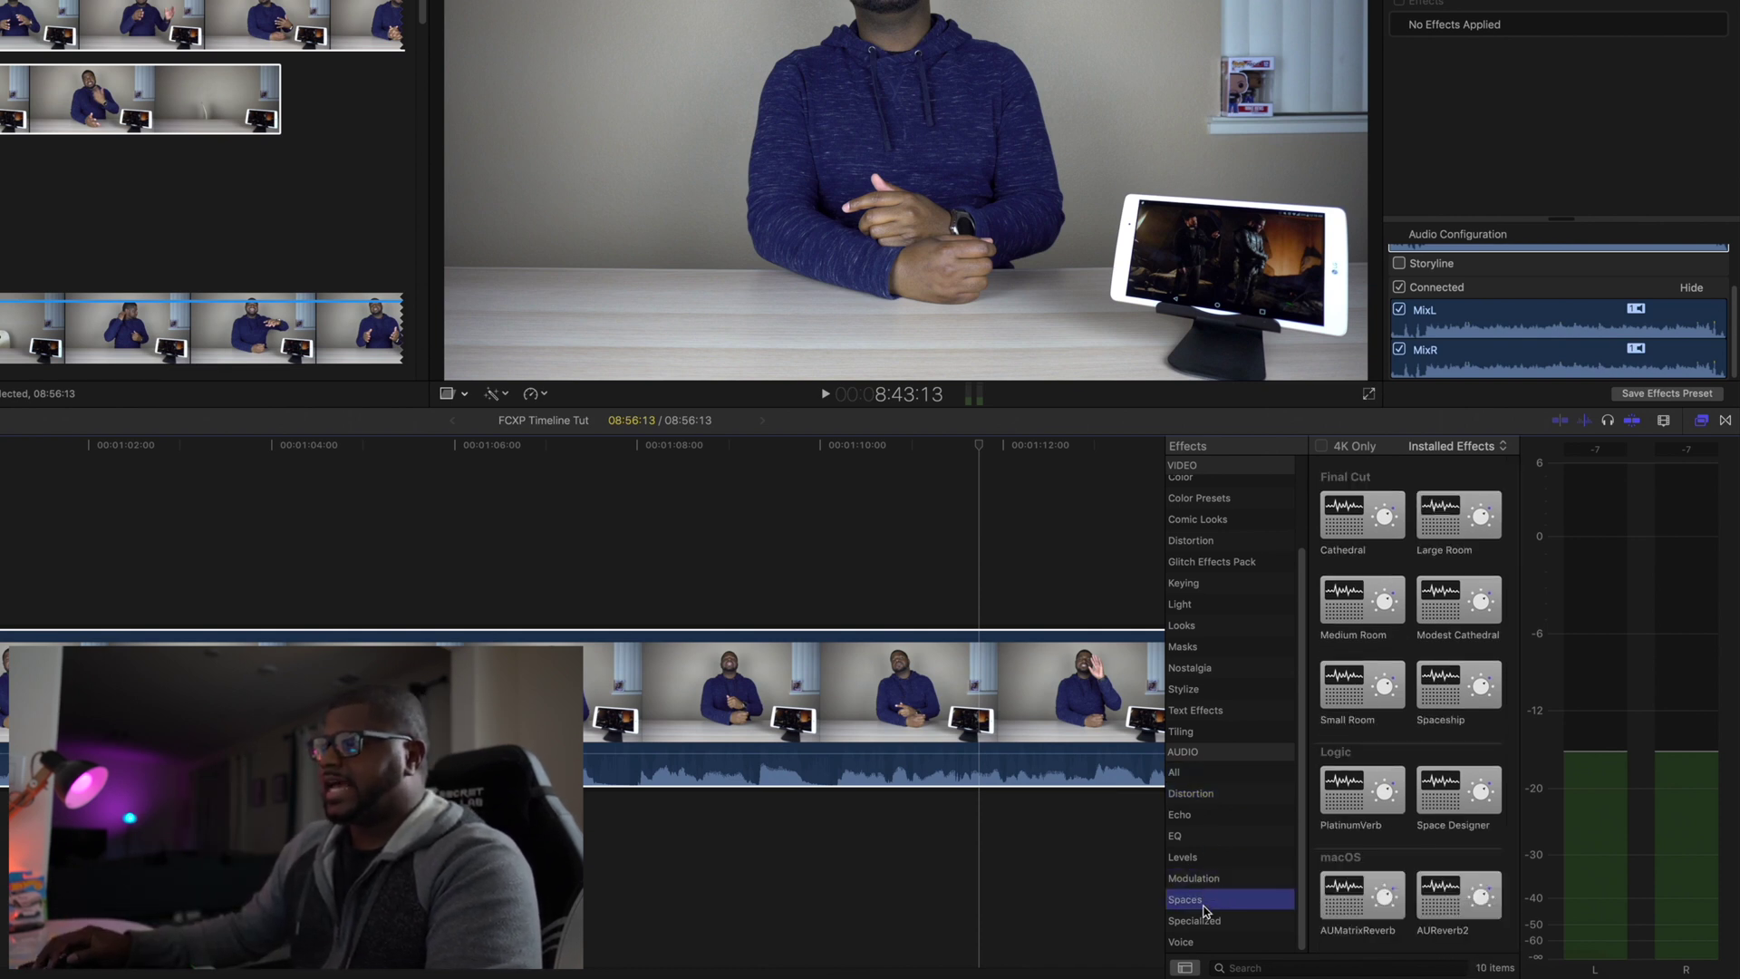
click(1216, 856)
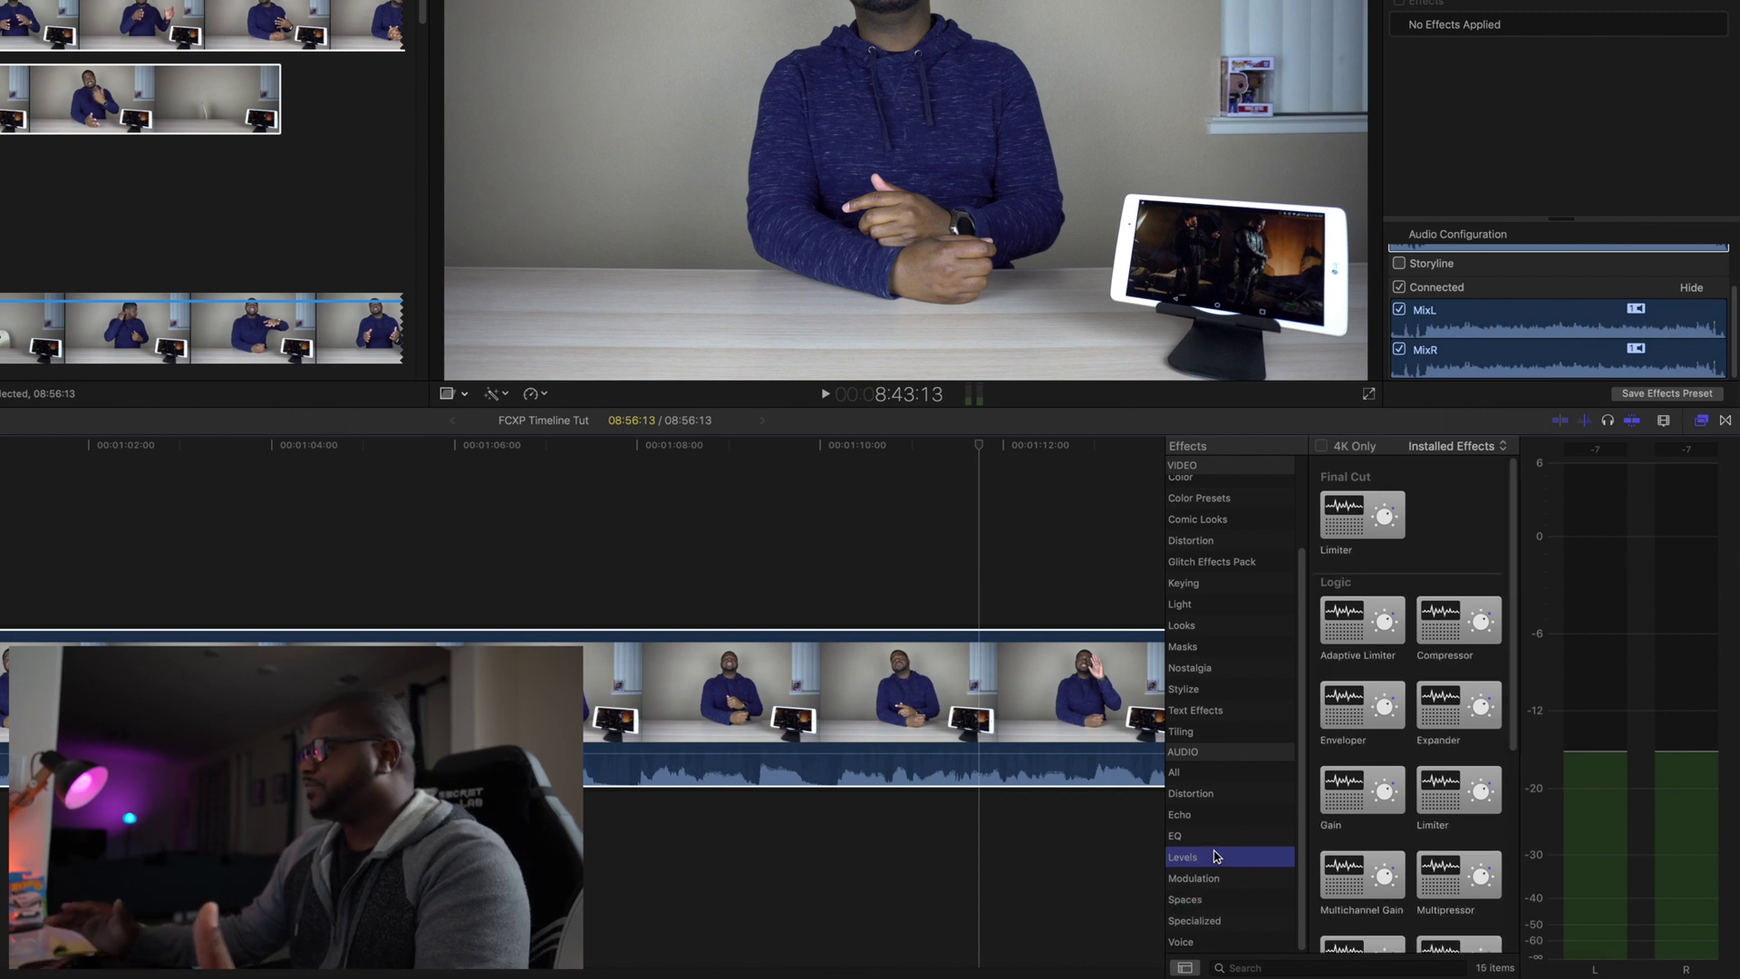
click(1204, 921)
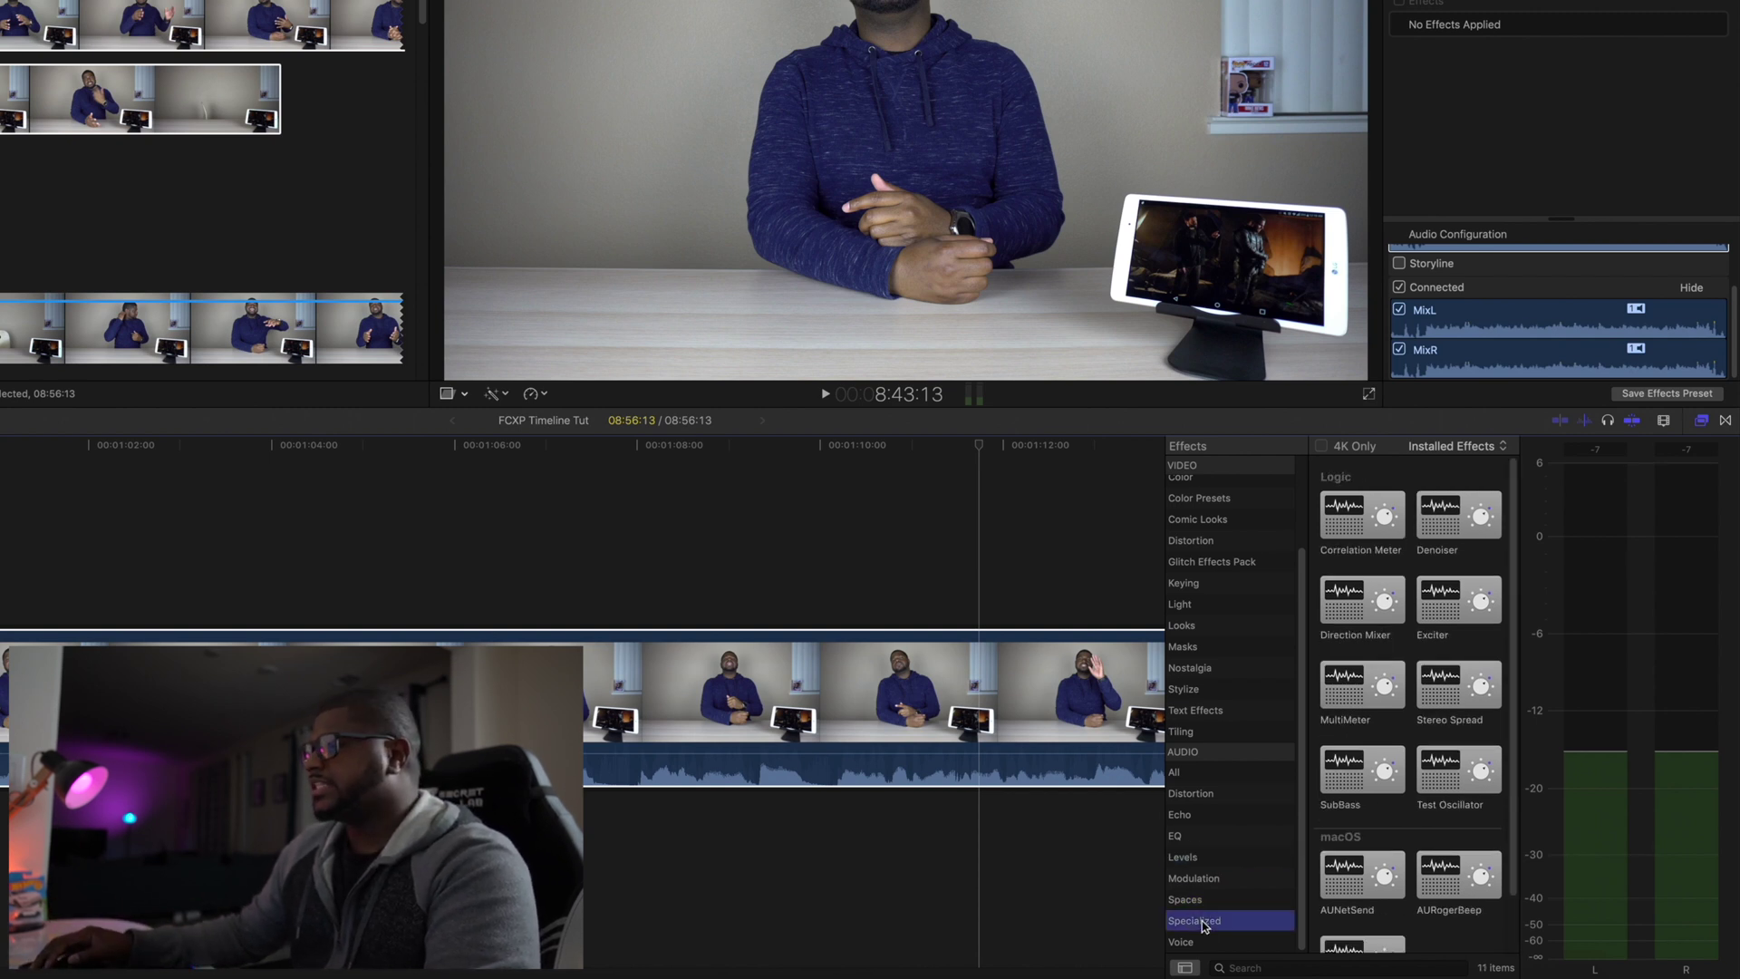
Step: Apply the Spaceship audio effect from the Spaces category to the synchronized clip
click(1218, 902)
drag(1336, 699, 1331, 703)
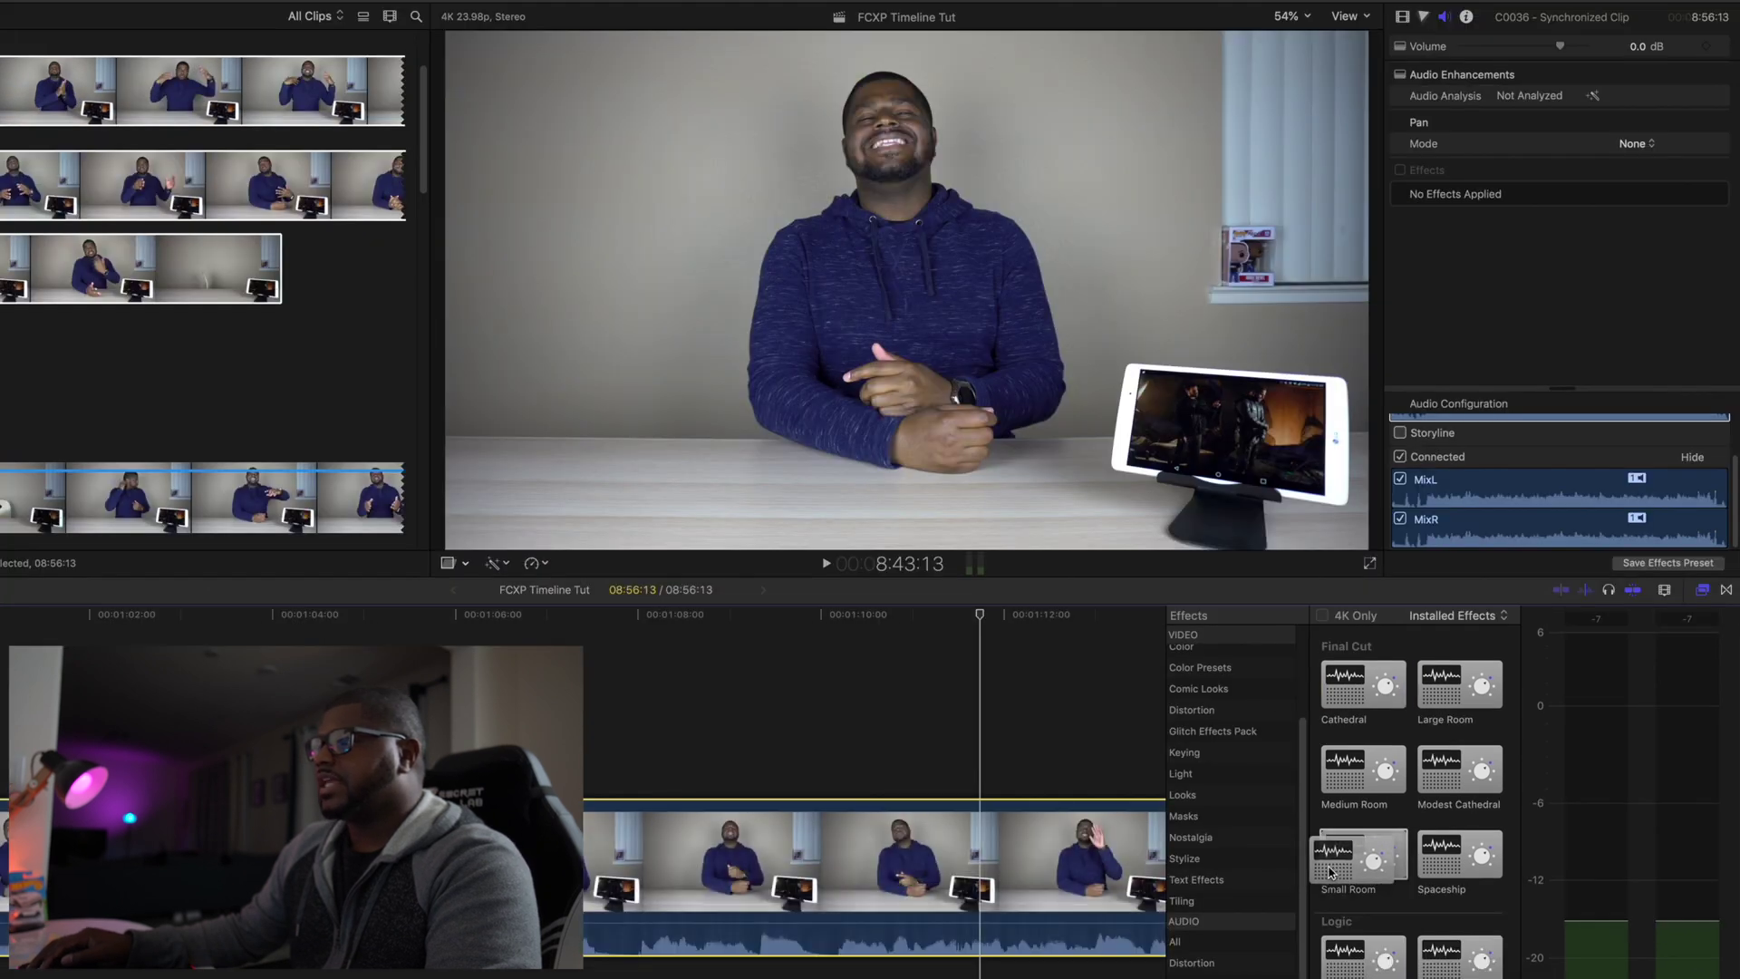
drag(1331, 873, 1332, 870)
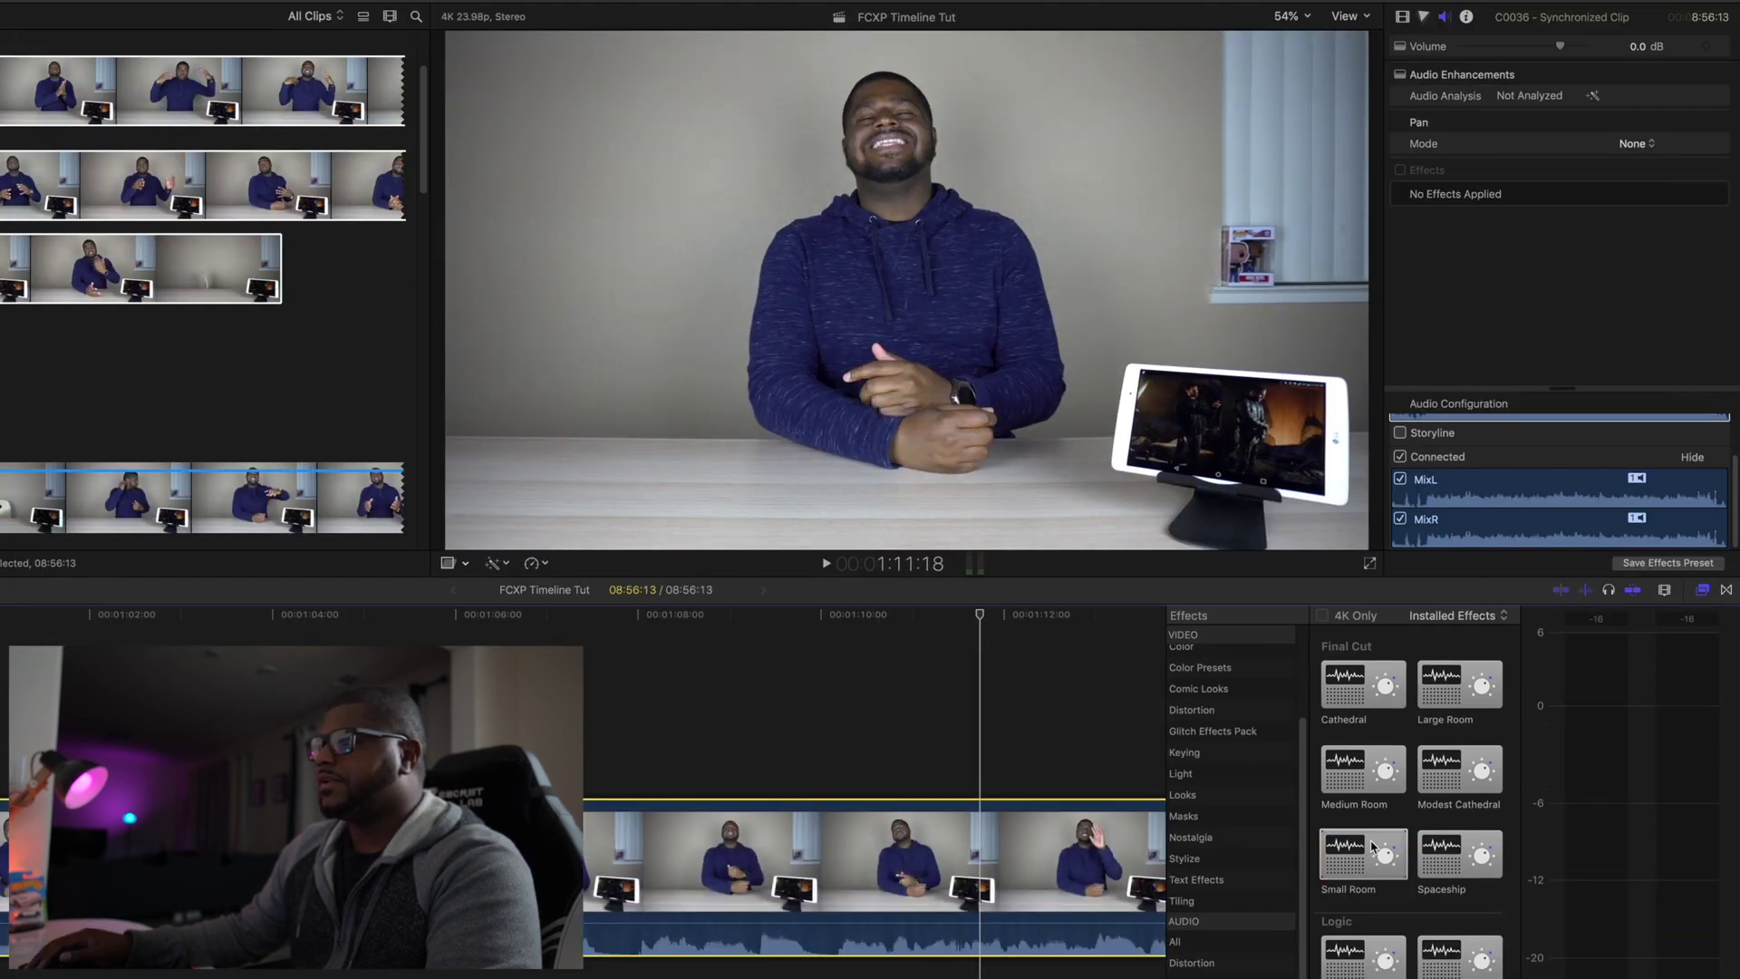
click(1419, 855)
double_click(1419, 855)
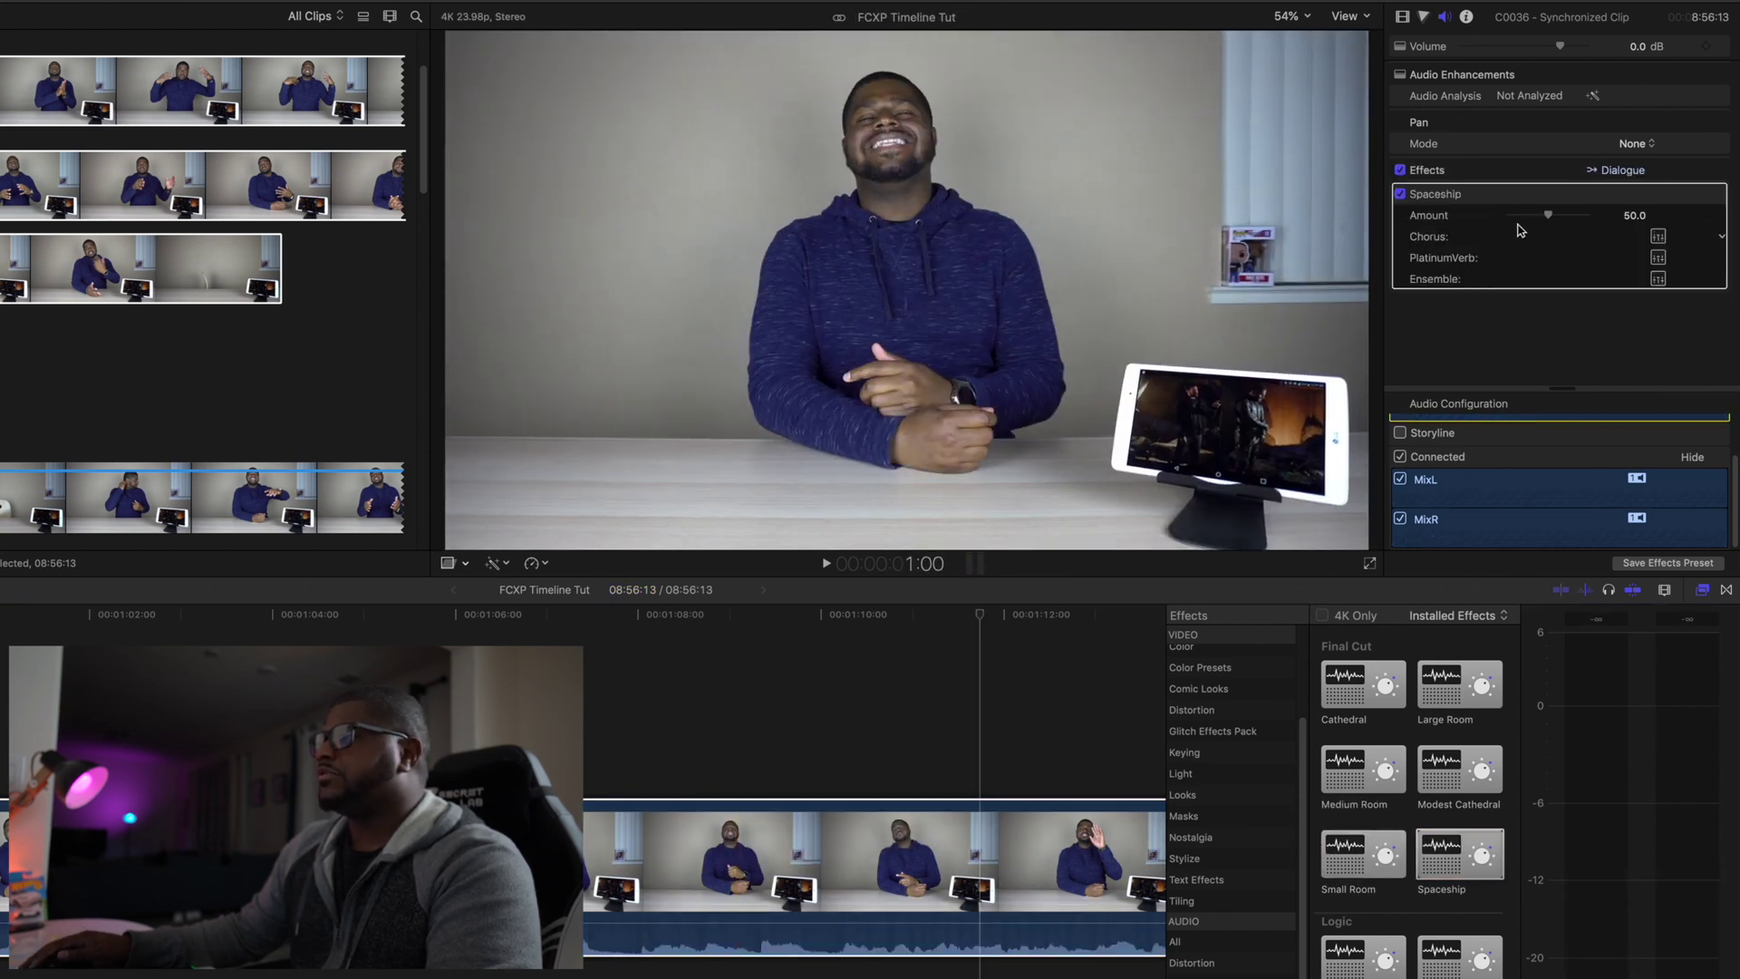
Step: Play back the clip to hear the Spaceship effect and set the effect's amount to 100
click(504, 609)
key(space)
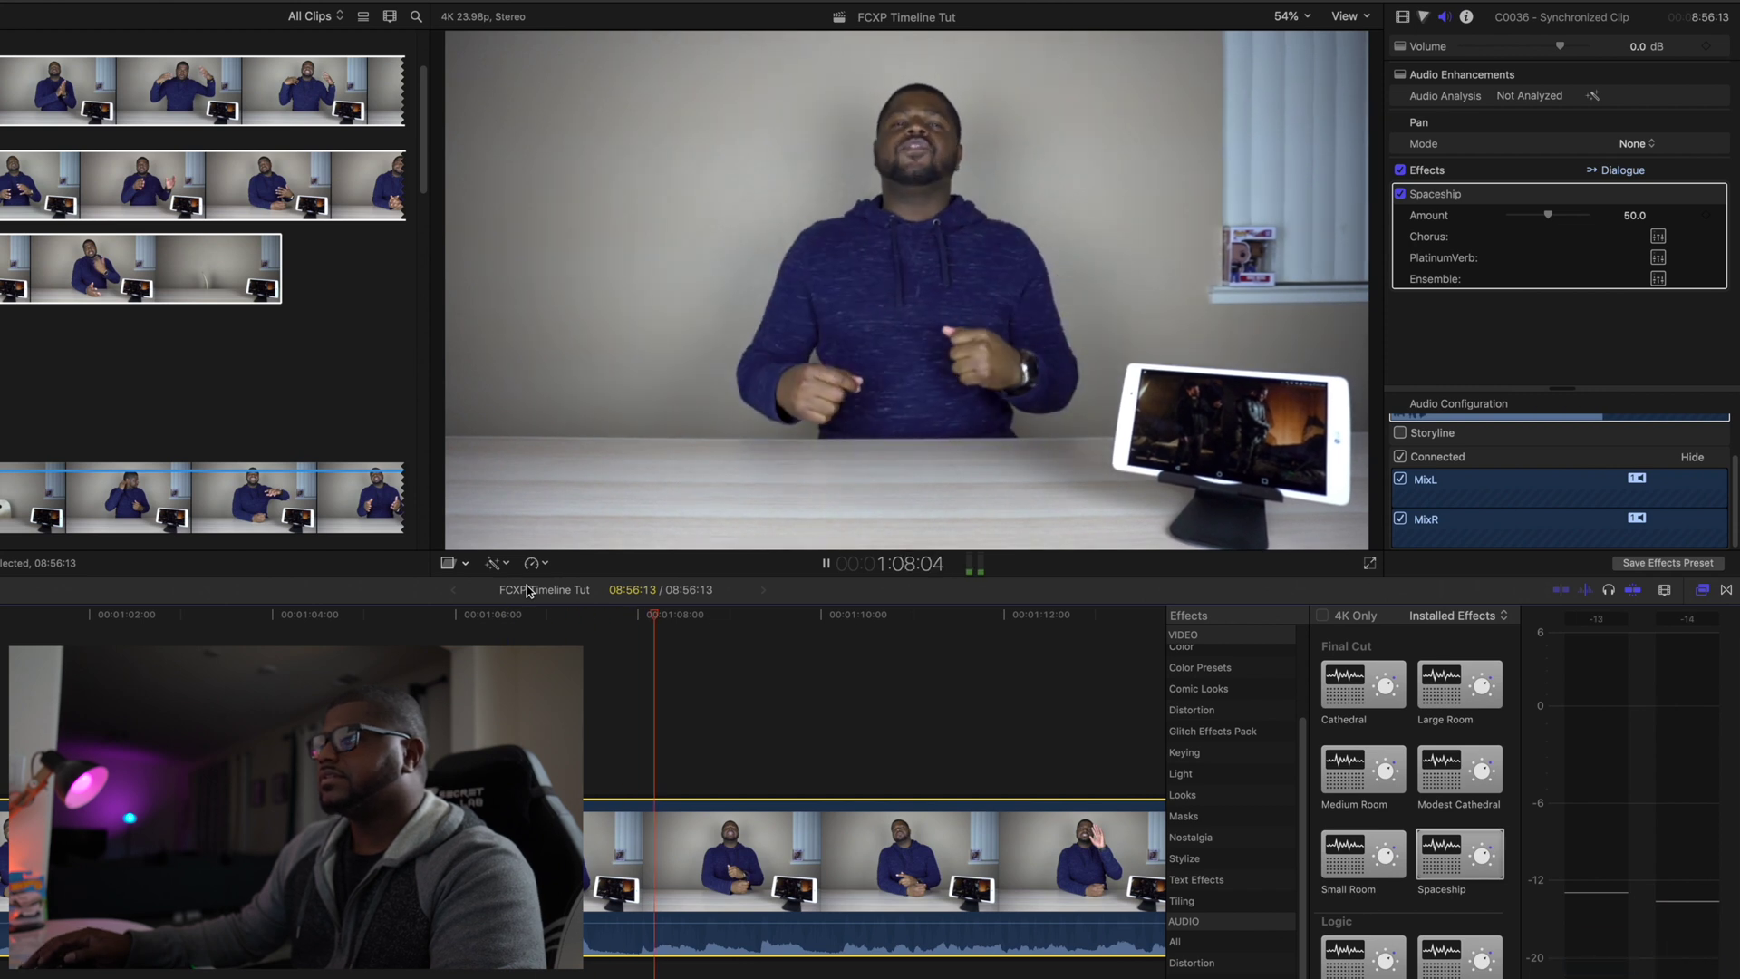
key(space)
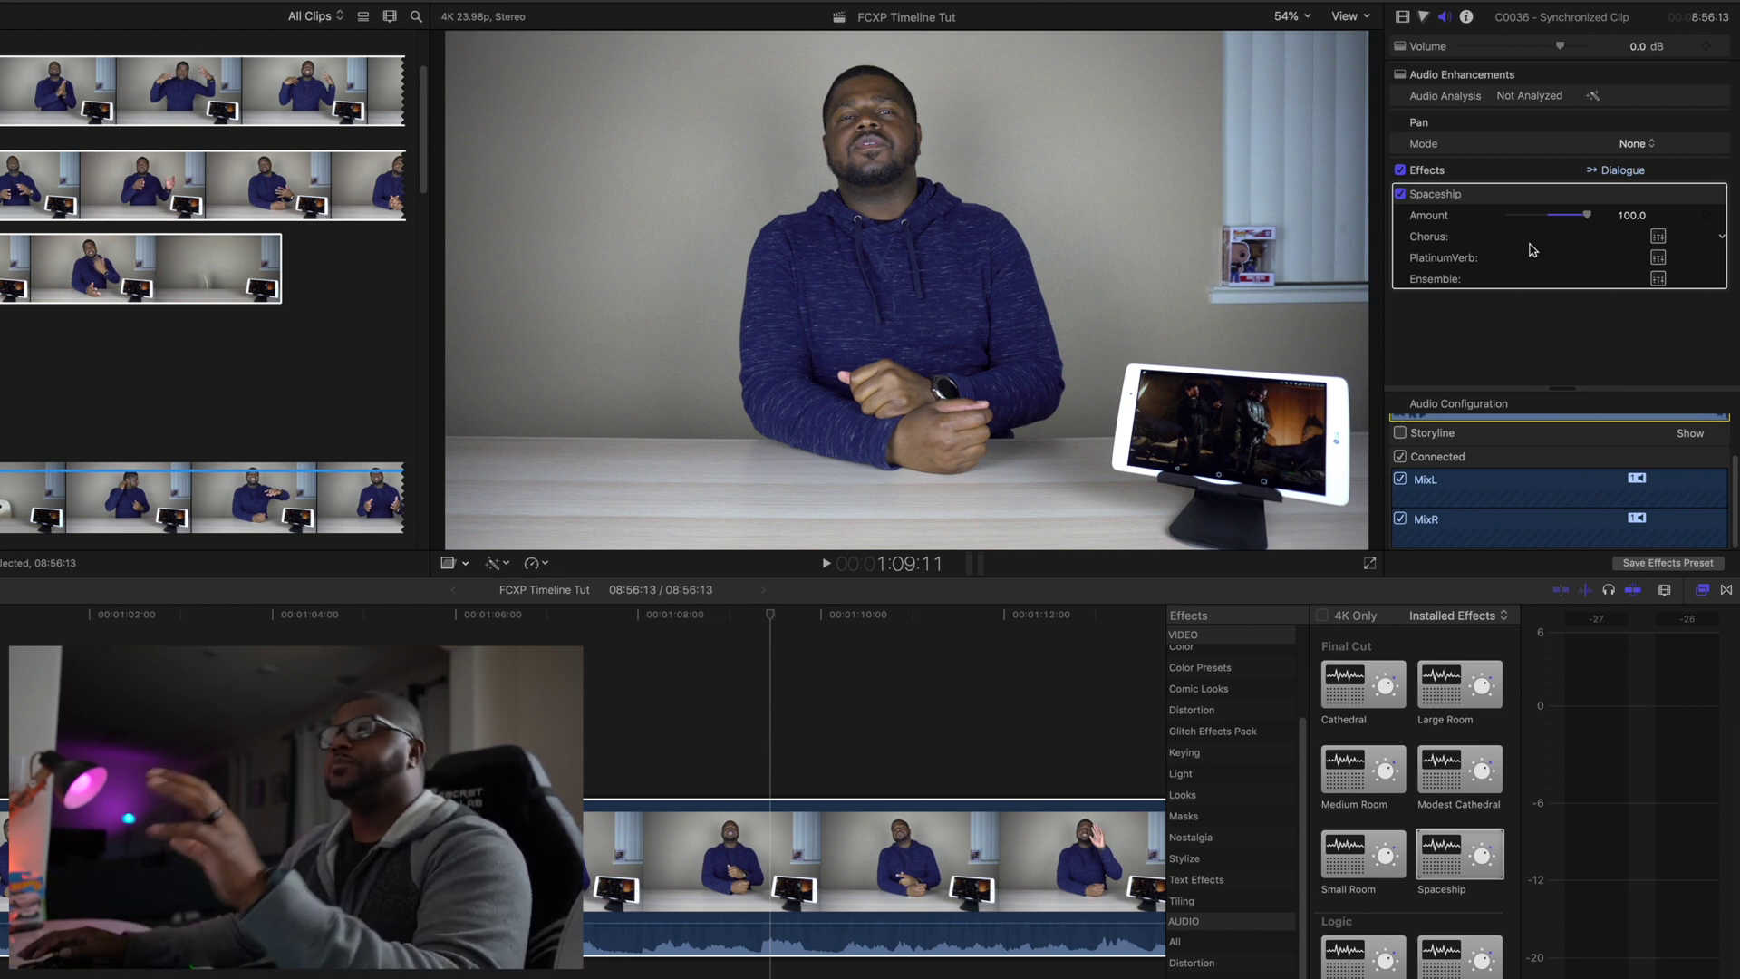
Step: Remove the Spaceship effect from the clip's audio
click(1561, 202)
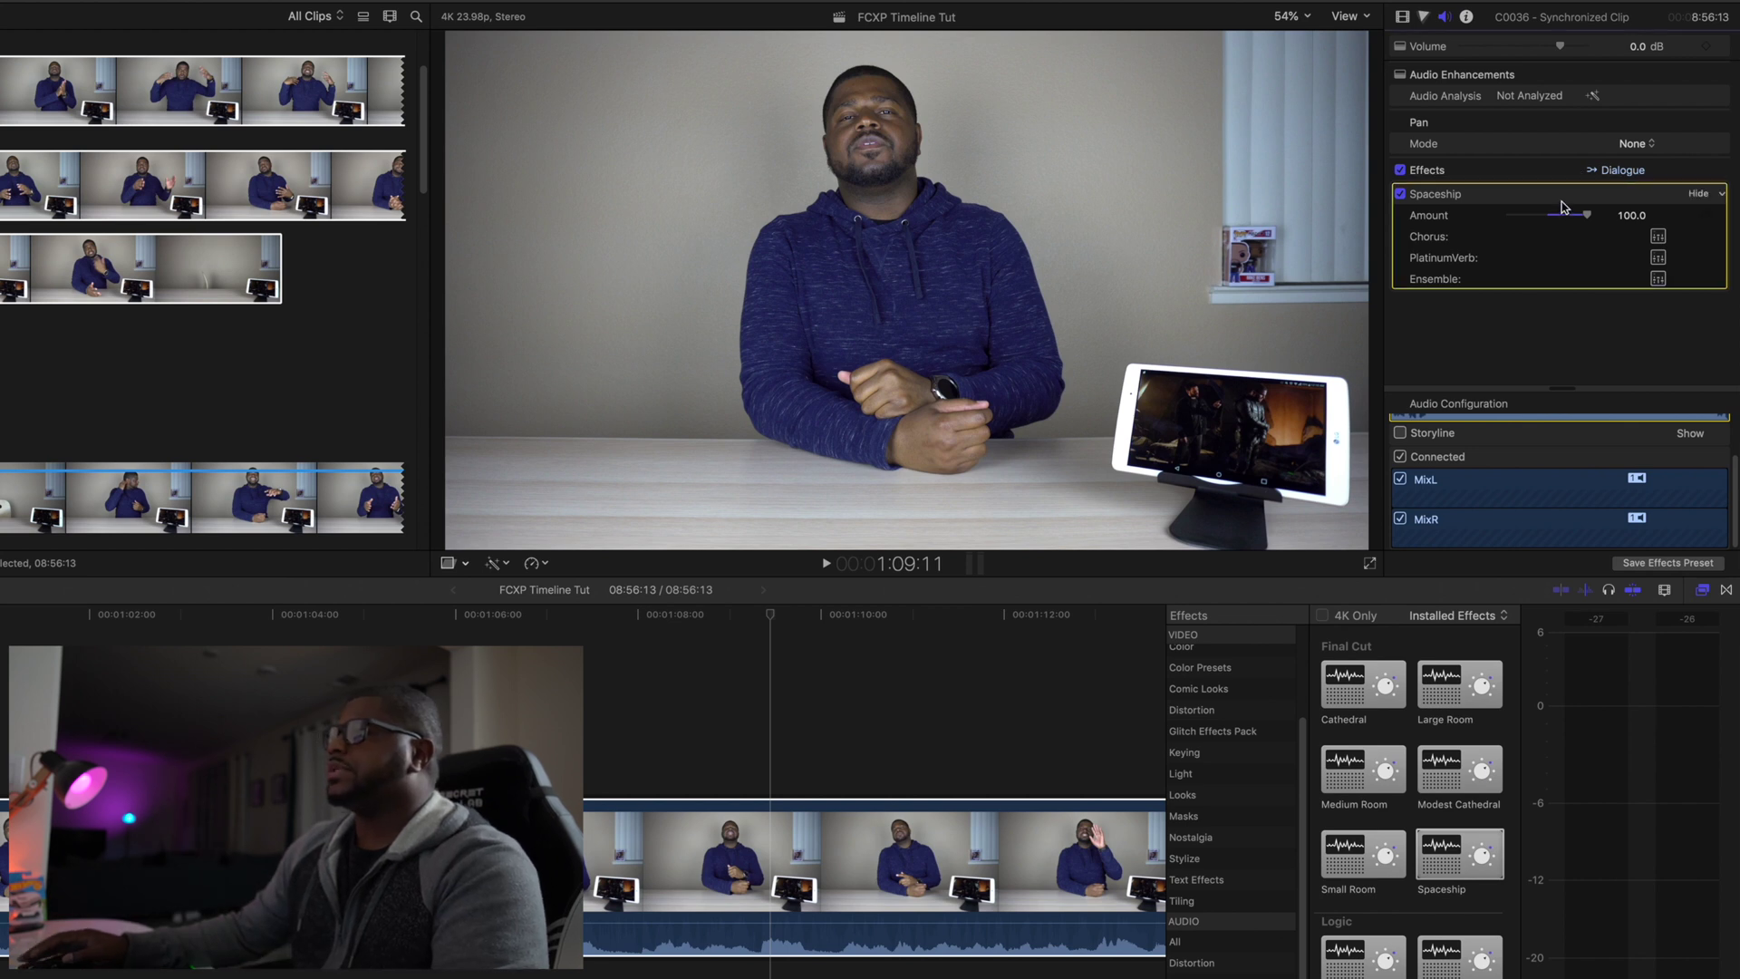
key(Delete)
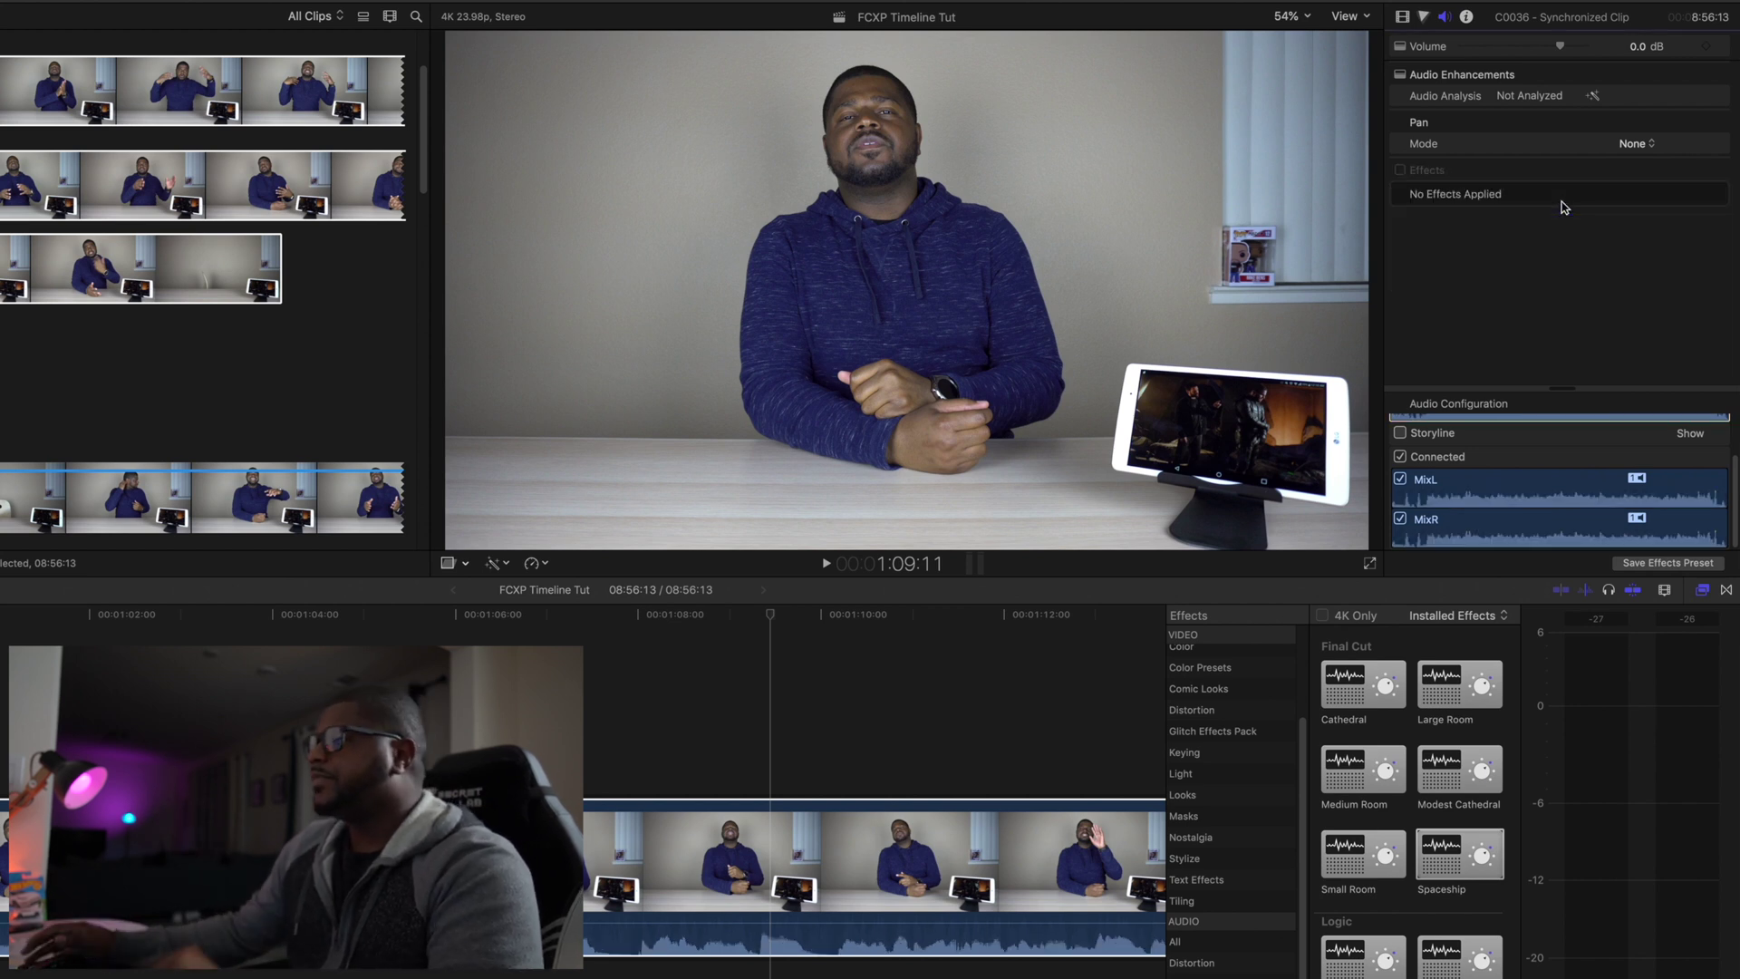
Step: Add the Channel EQ effect to the synchronized clip and close the effects browser
click(1230, 947)
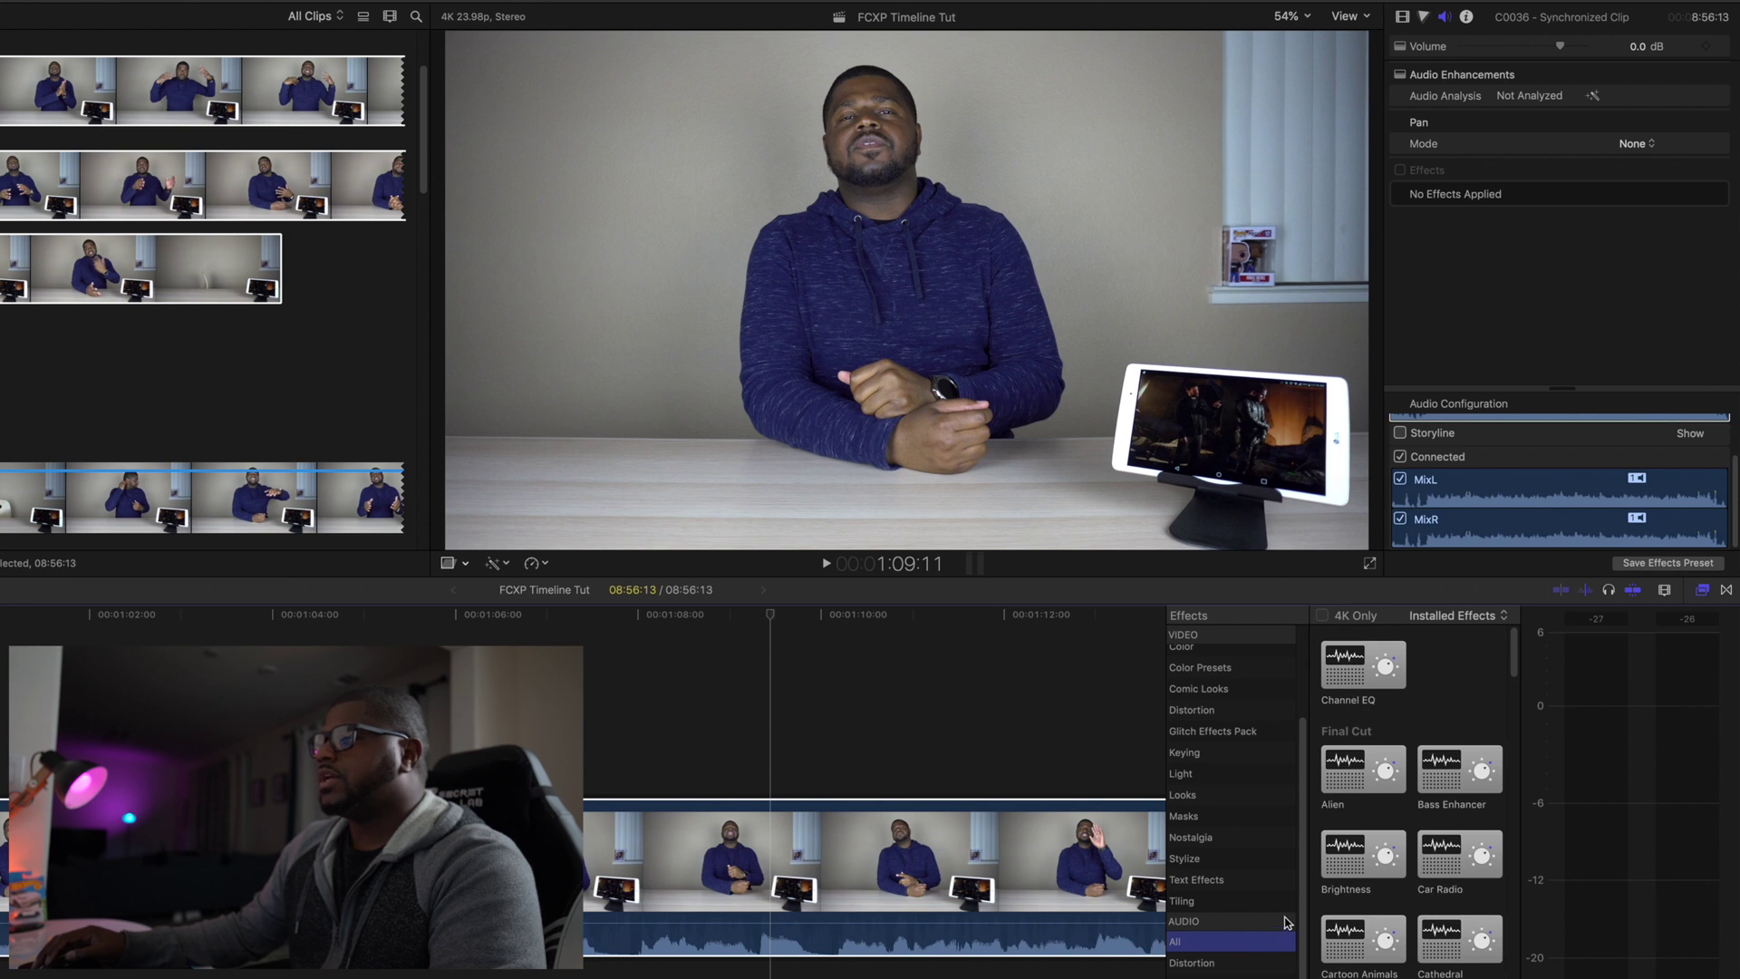
drag(1363, 666, 1053, 835)
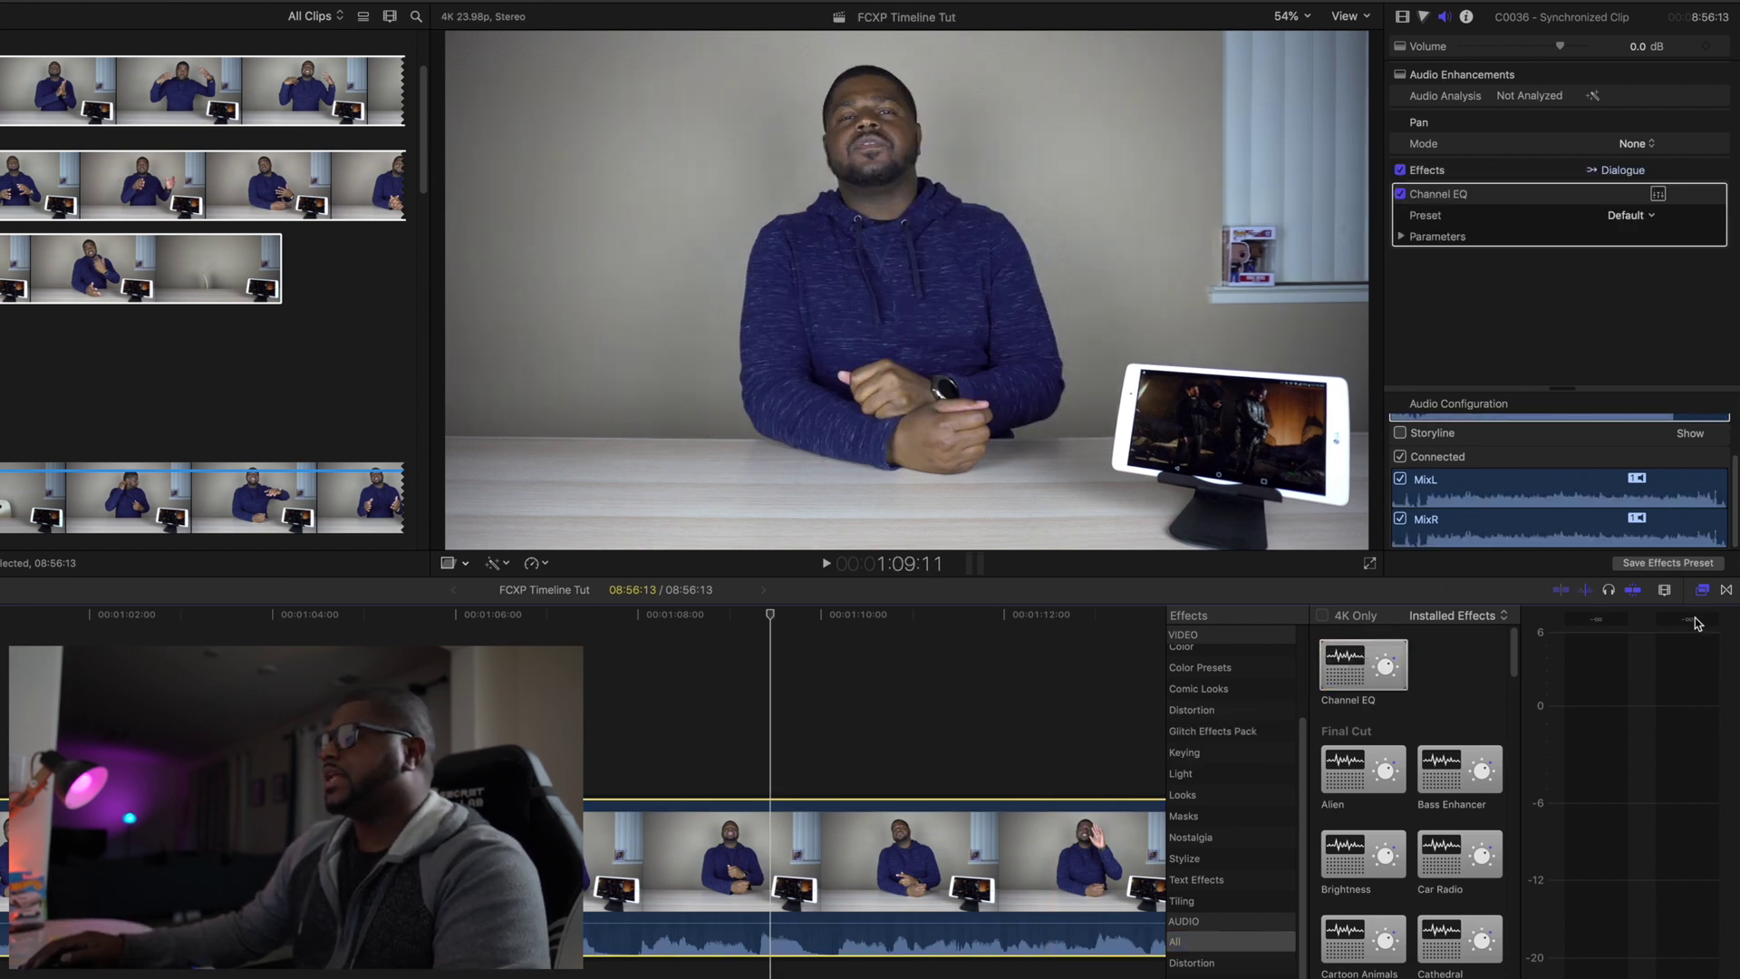
click(1702, 590)
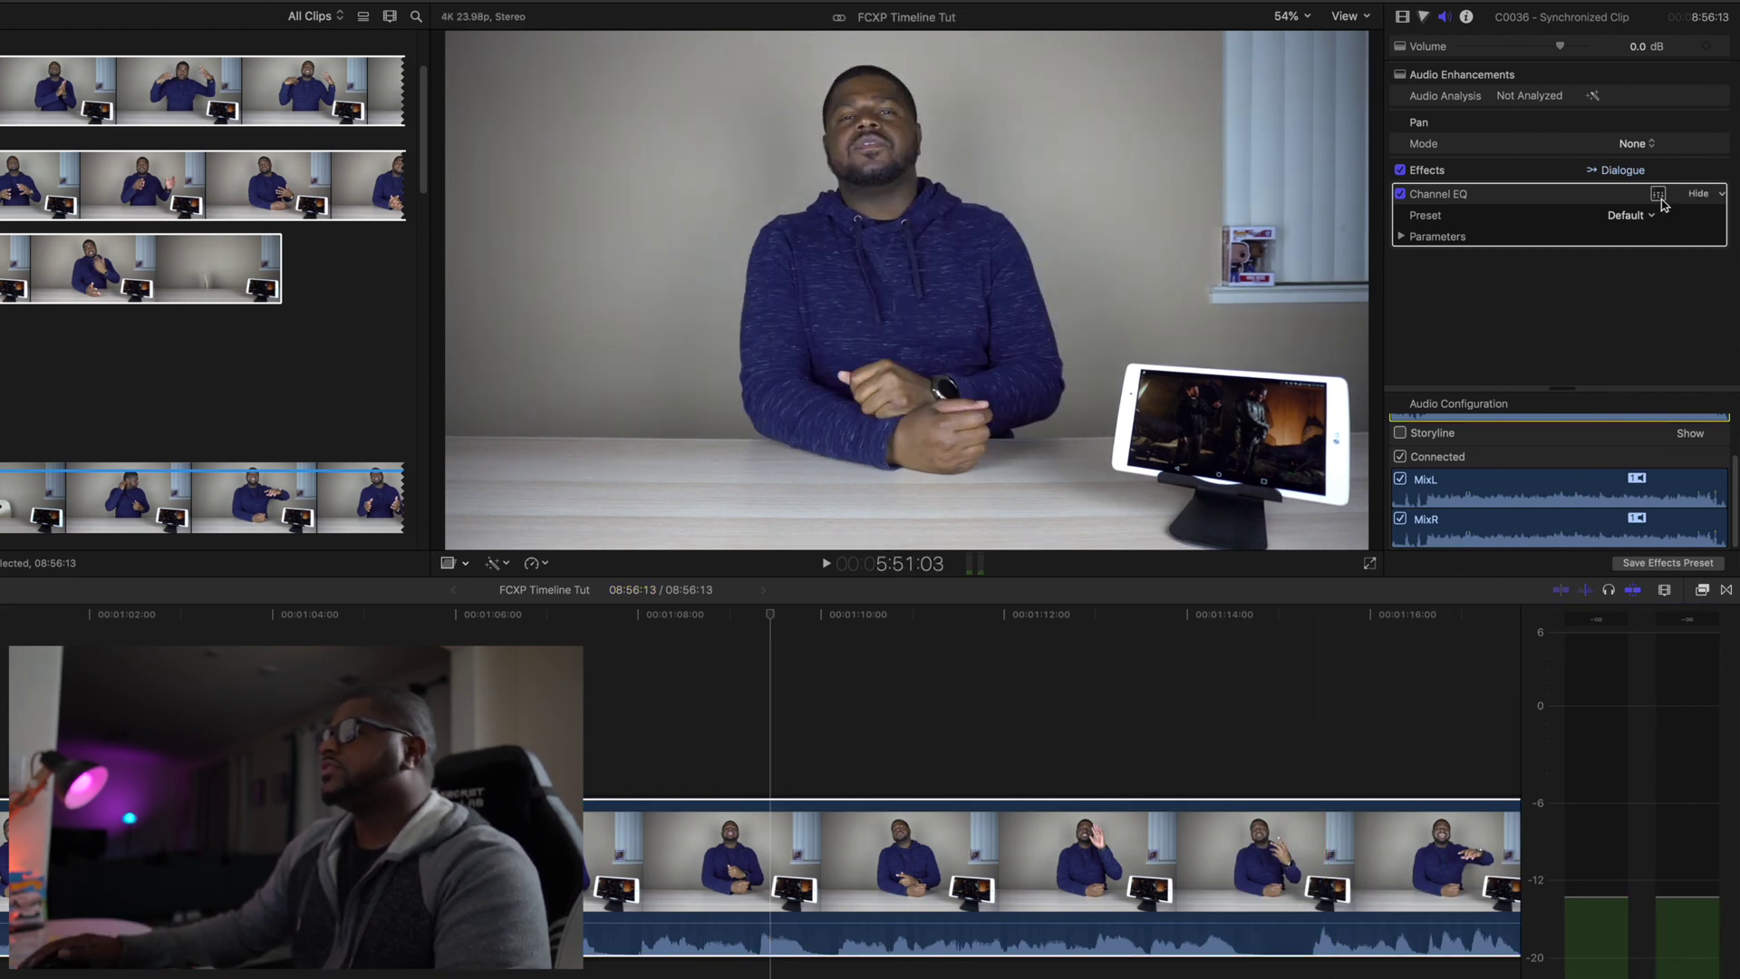
Step: Open the Channel EQ's graphic editor and load the Voice-Over EQ preset from the Voice presets
click(1660, 196)
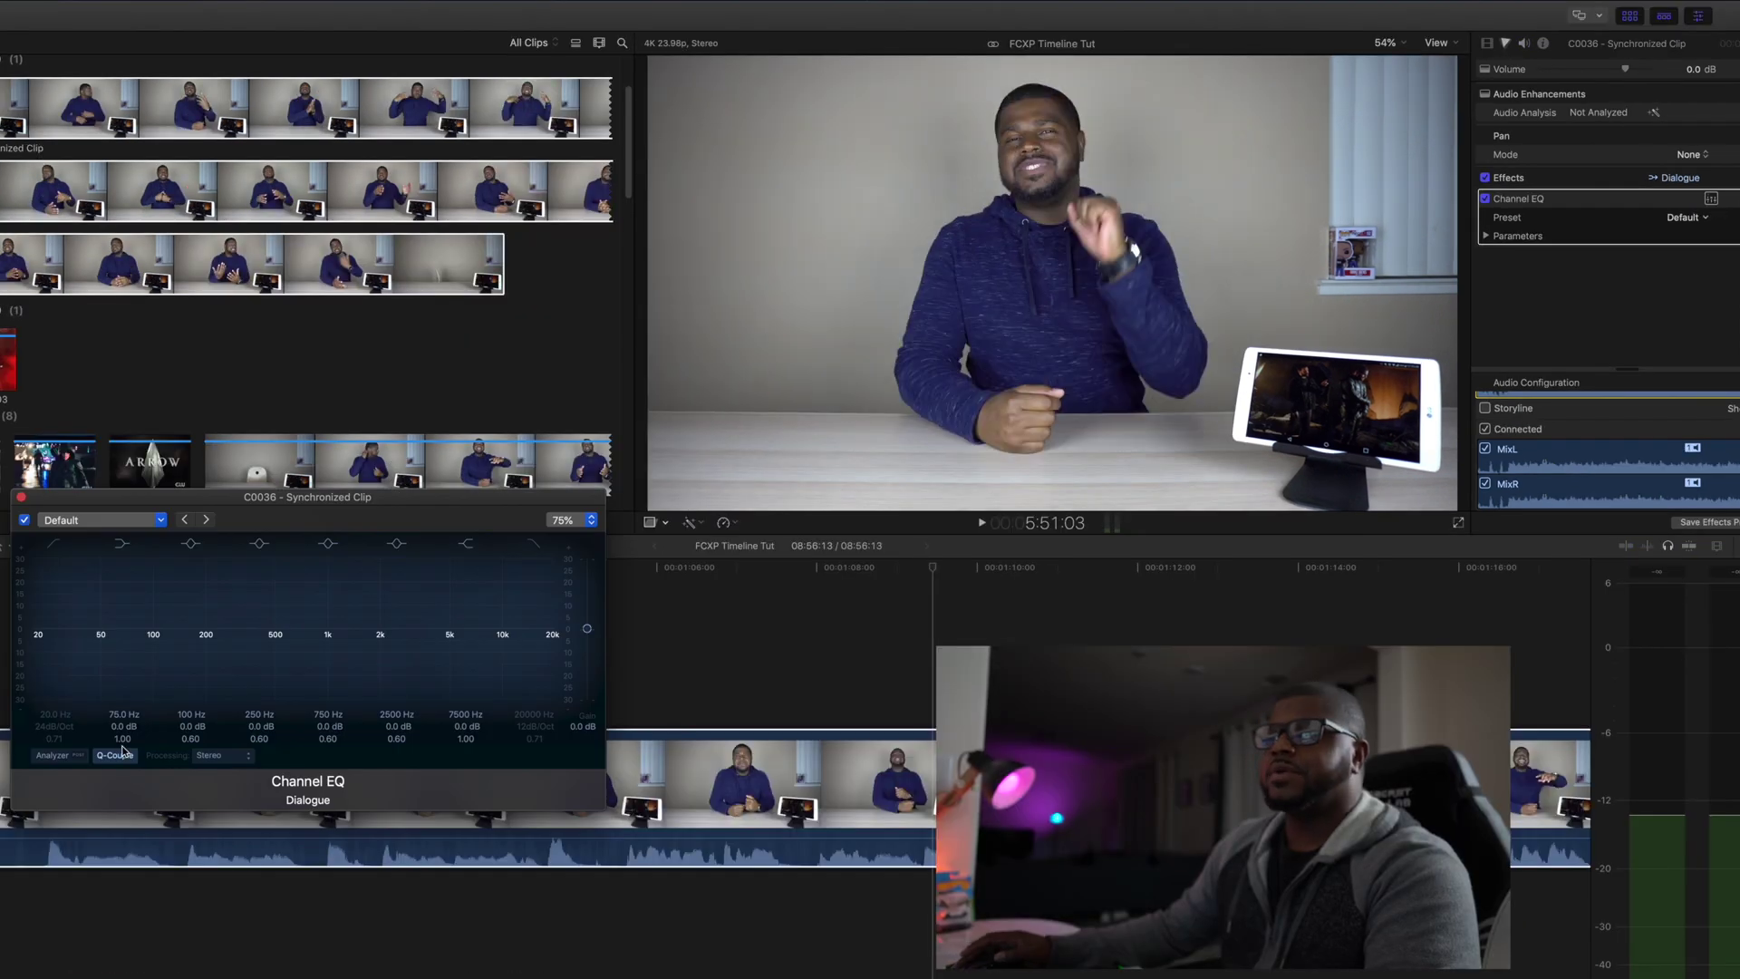
click(141, 522)
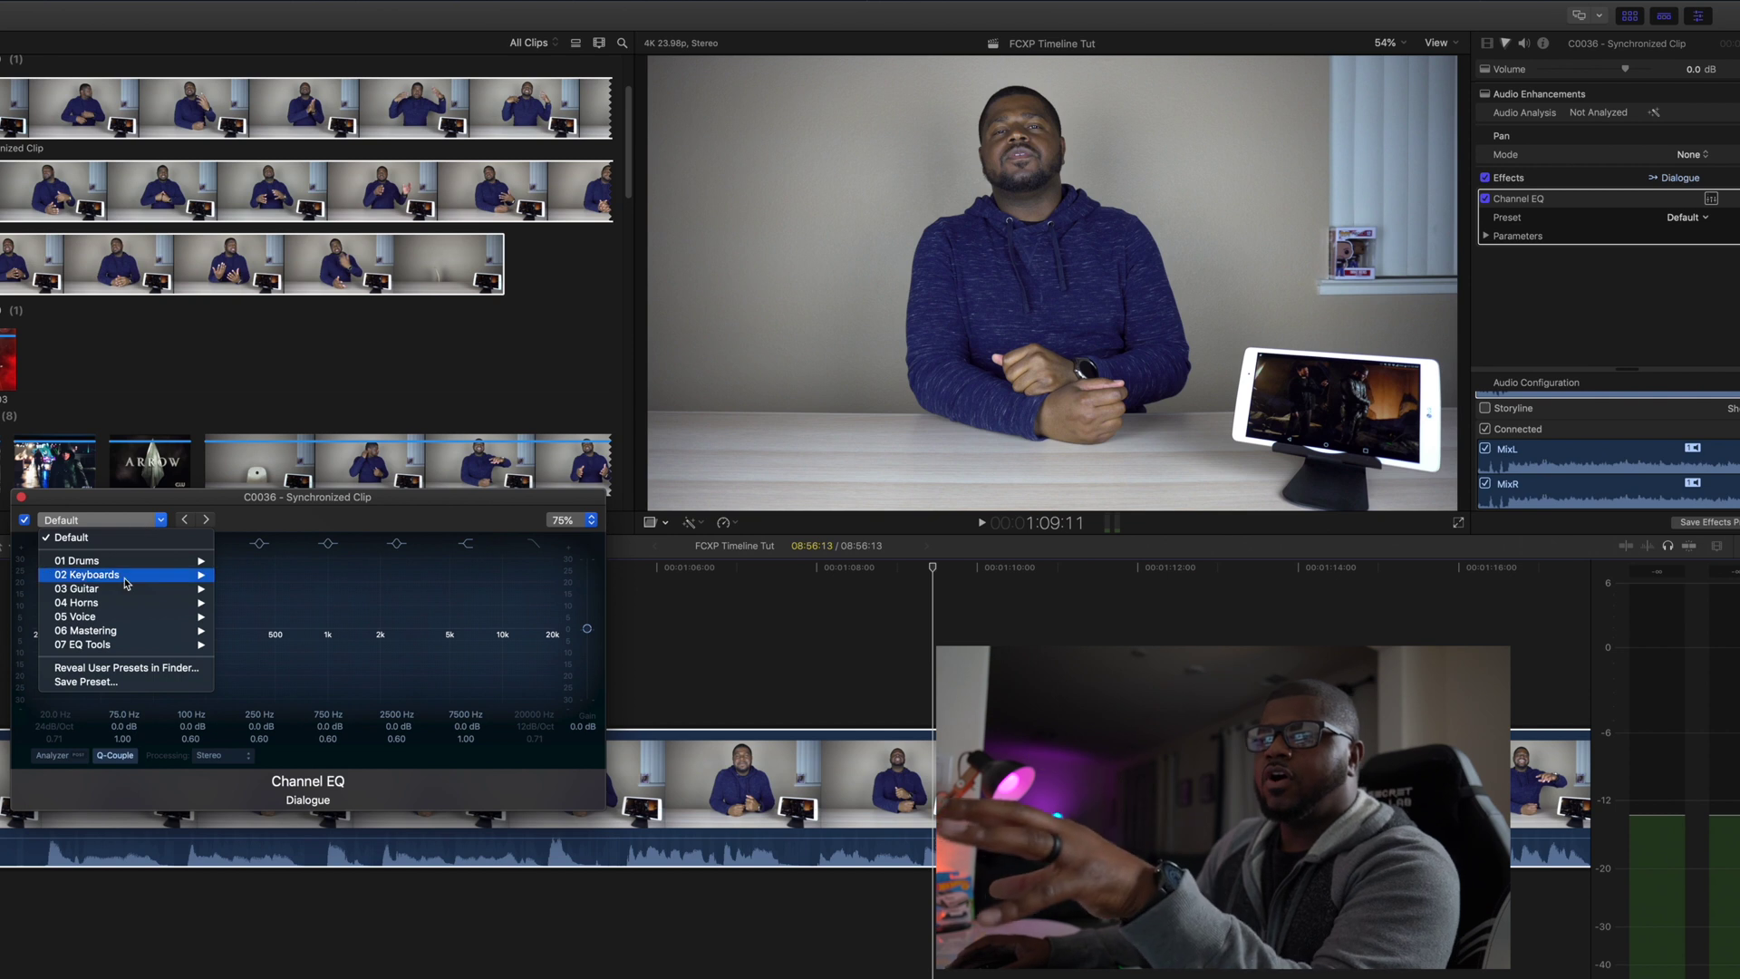
mouse_move(152, 621)
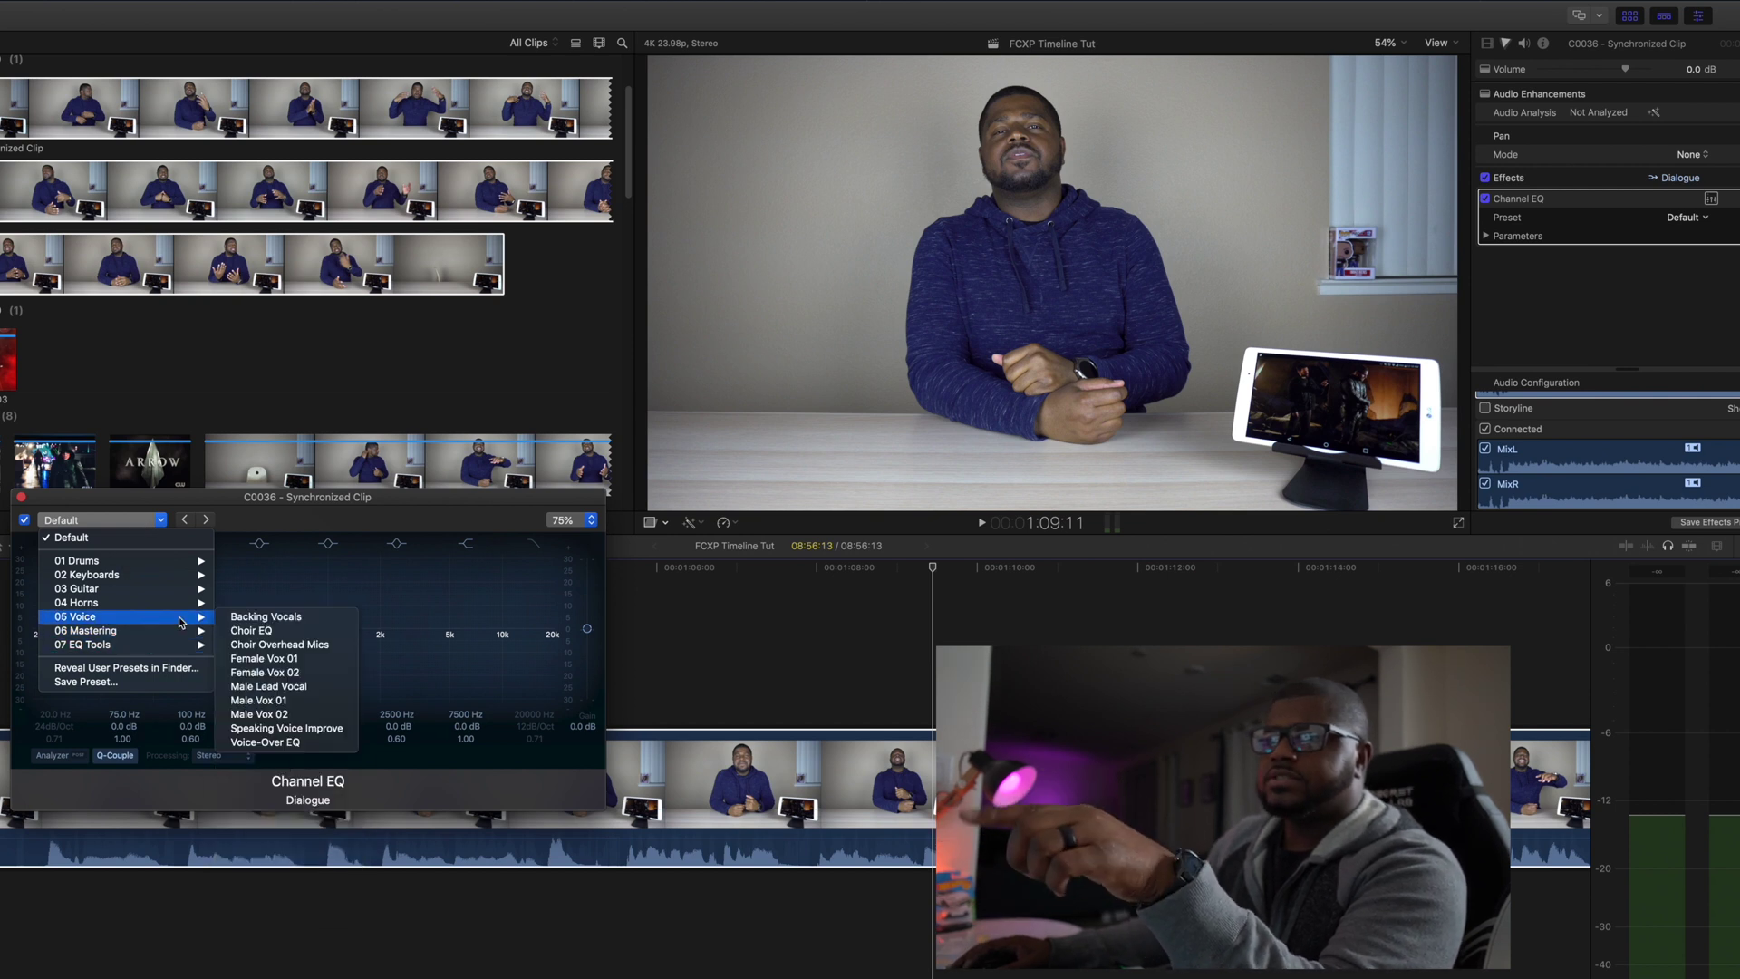
click(288, 744)
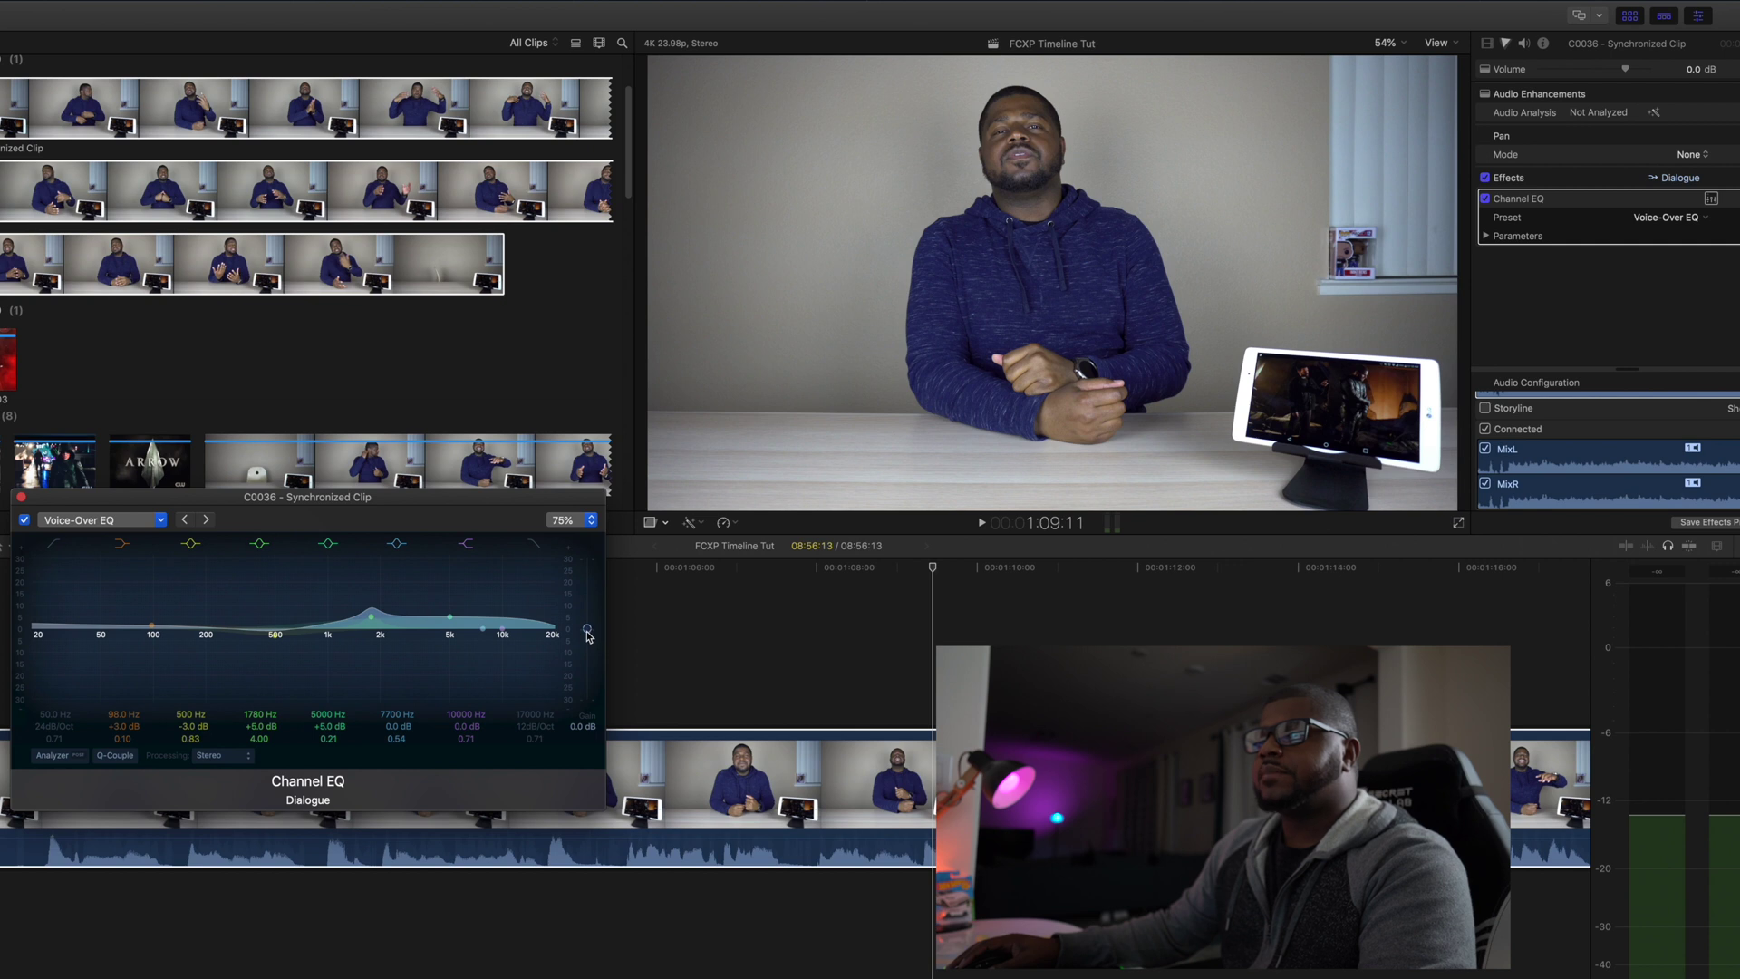
Step: Set the Channel EQ's overall gain to +1.0 dB and its 10000 Hz band to -1.5 dB, and close the editor
mouse_move(587, 631)
mouse_down()
mouse_move(587, 656)
mouse_move(587, 594)
mouse_move(587, 684)
mouse_move(587, 613)
mouse_move(590, 632)
mouse_up()
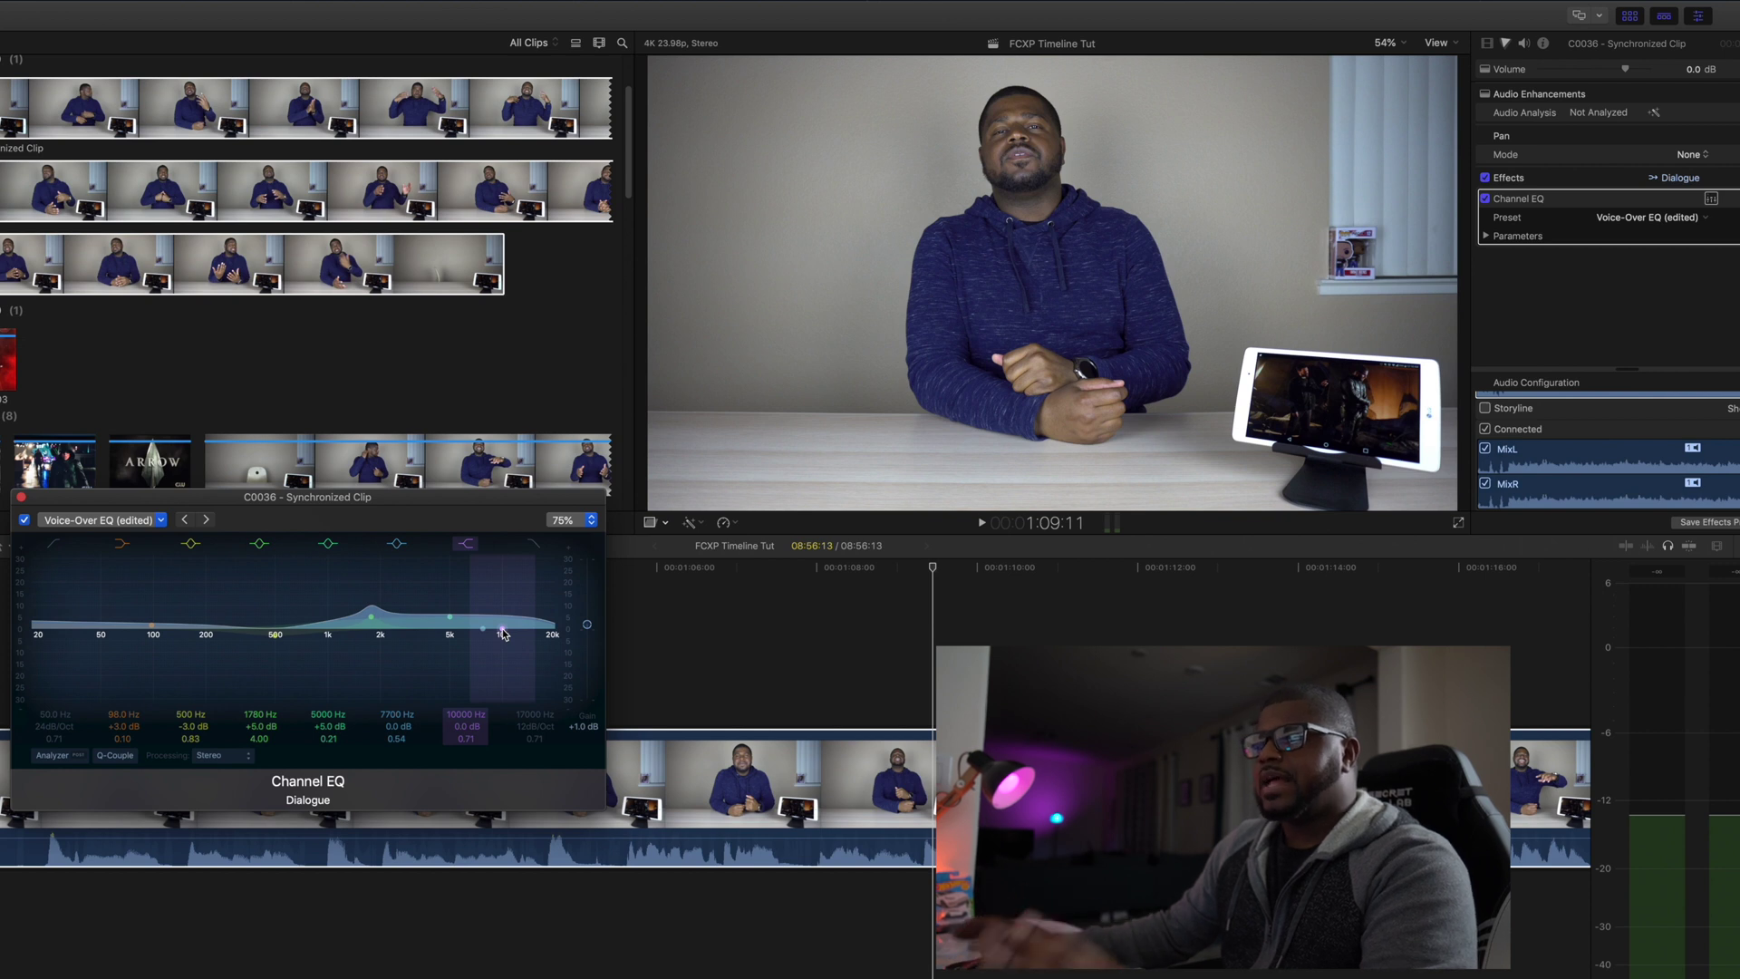
drag(502, 630, 502, 635)
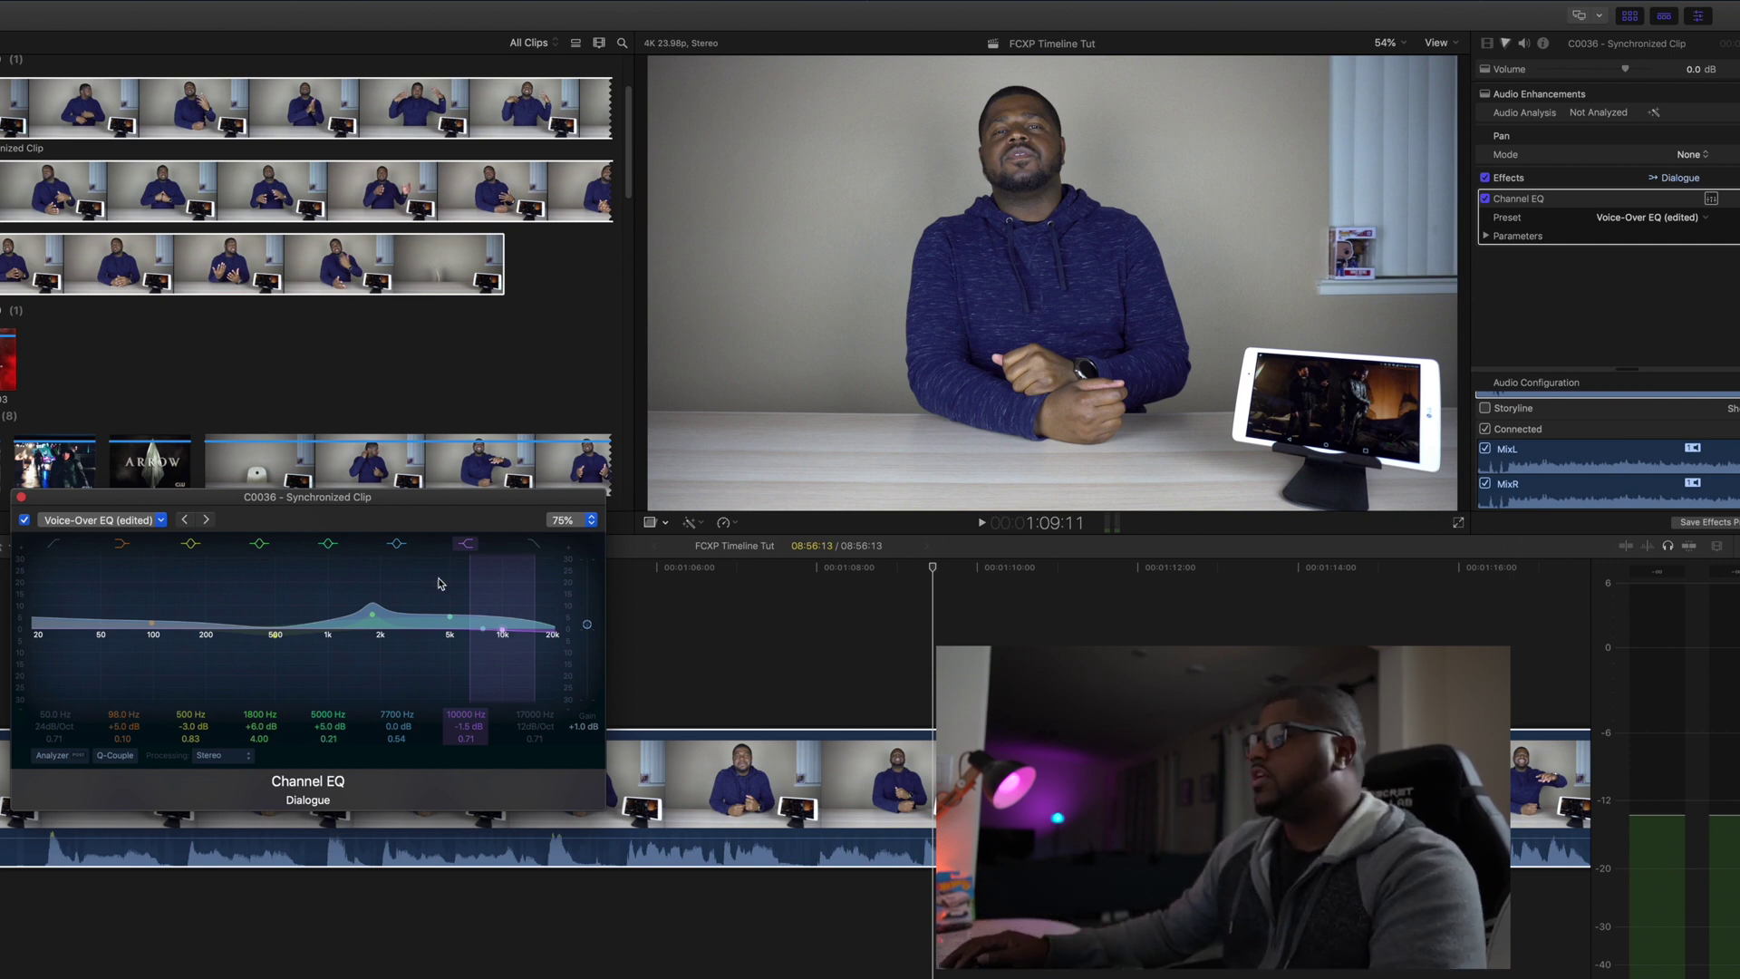
click(21, 496)
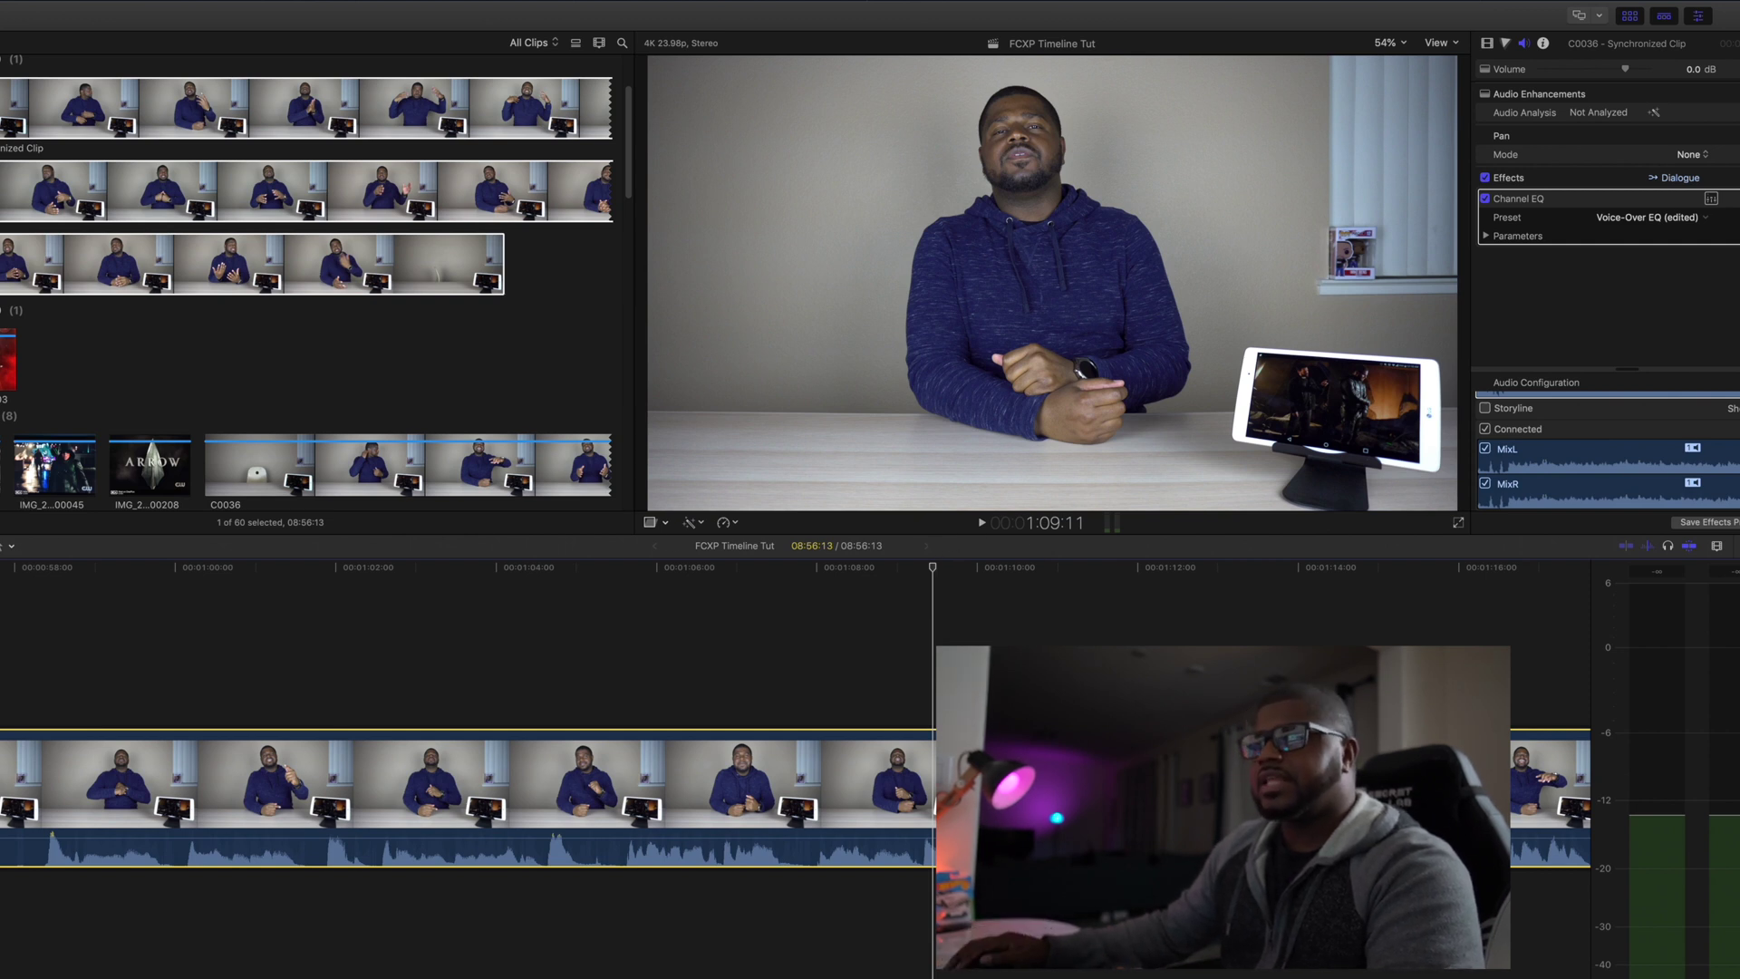
Step: Play the clip from about the one-minute mark to hear the equalized voice
click(170, 563)
key(space)
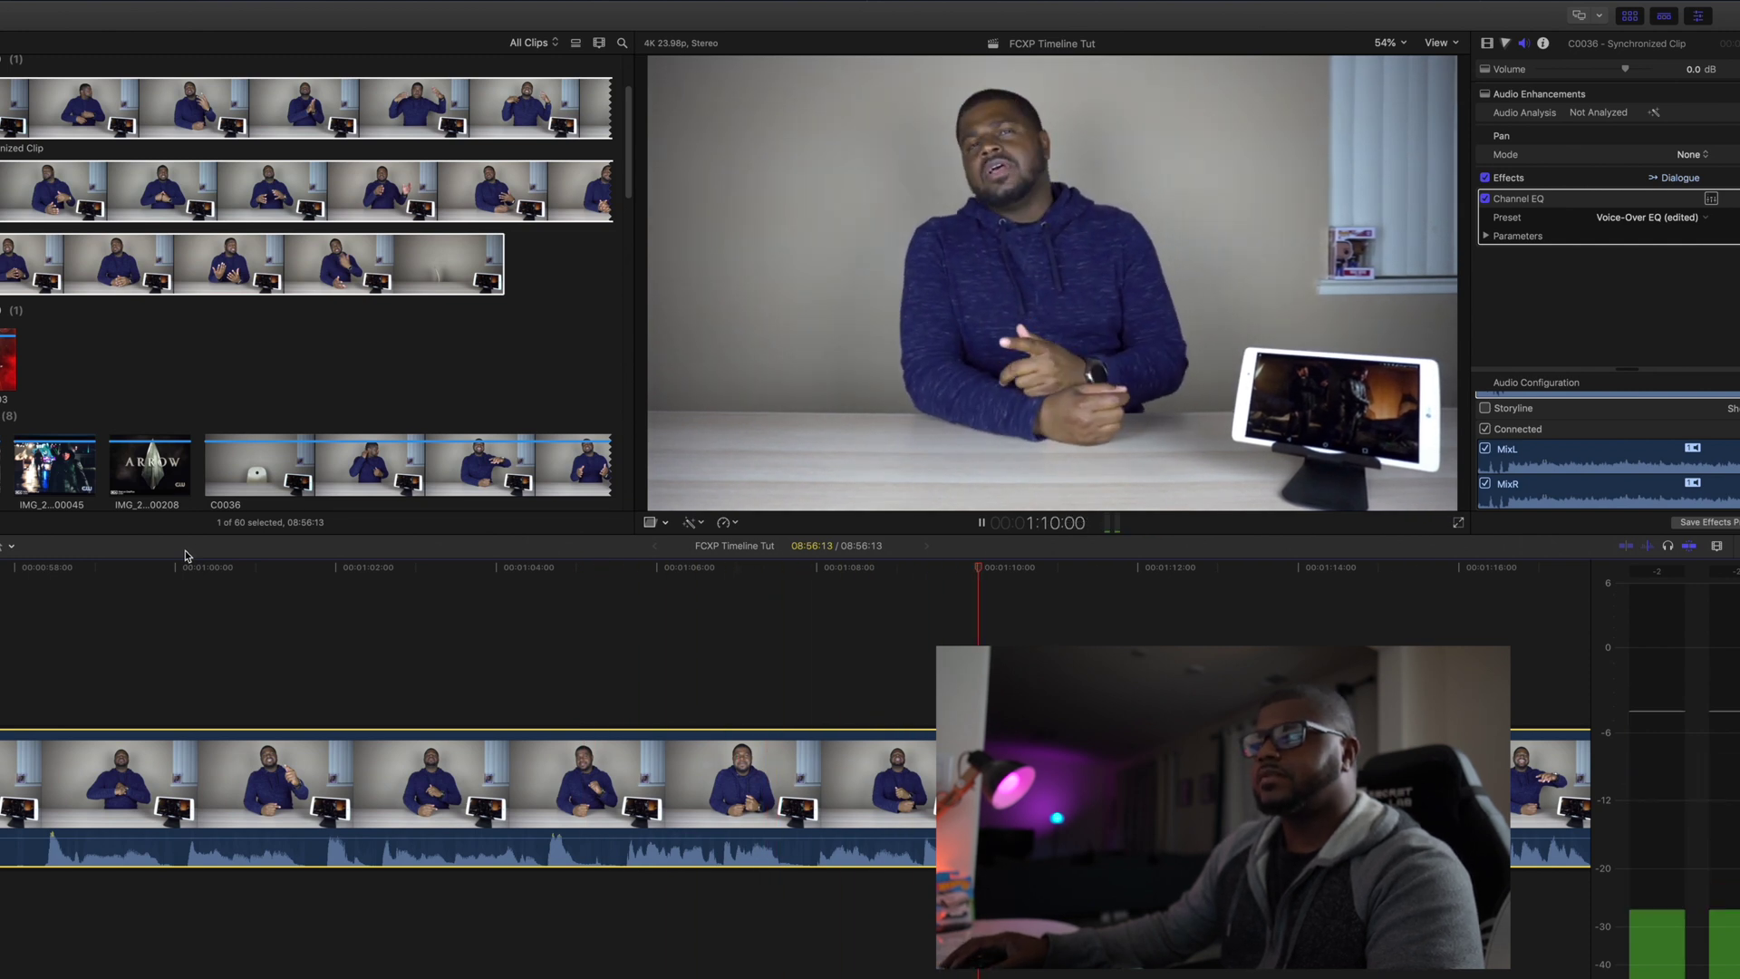
key(space)
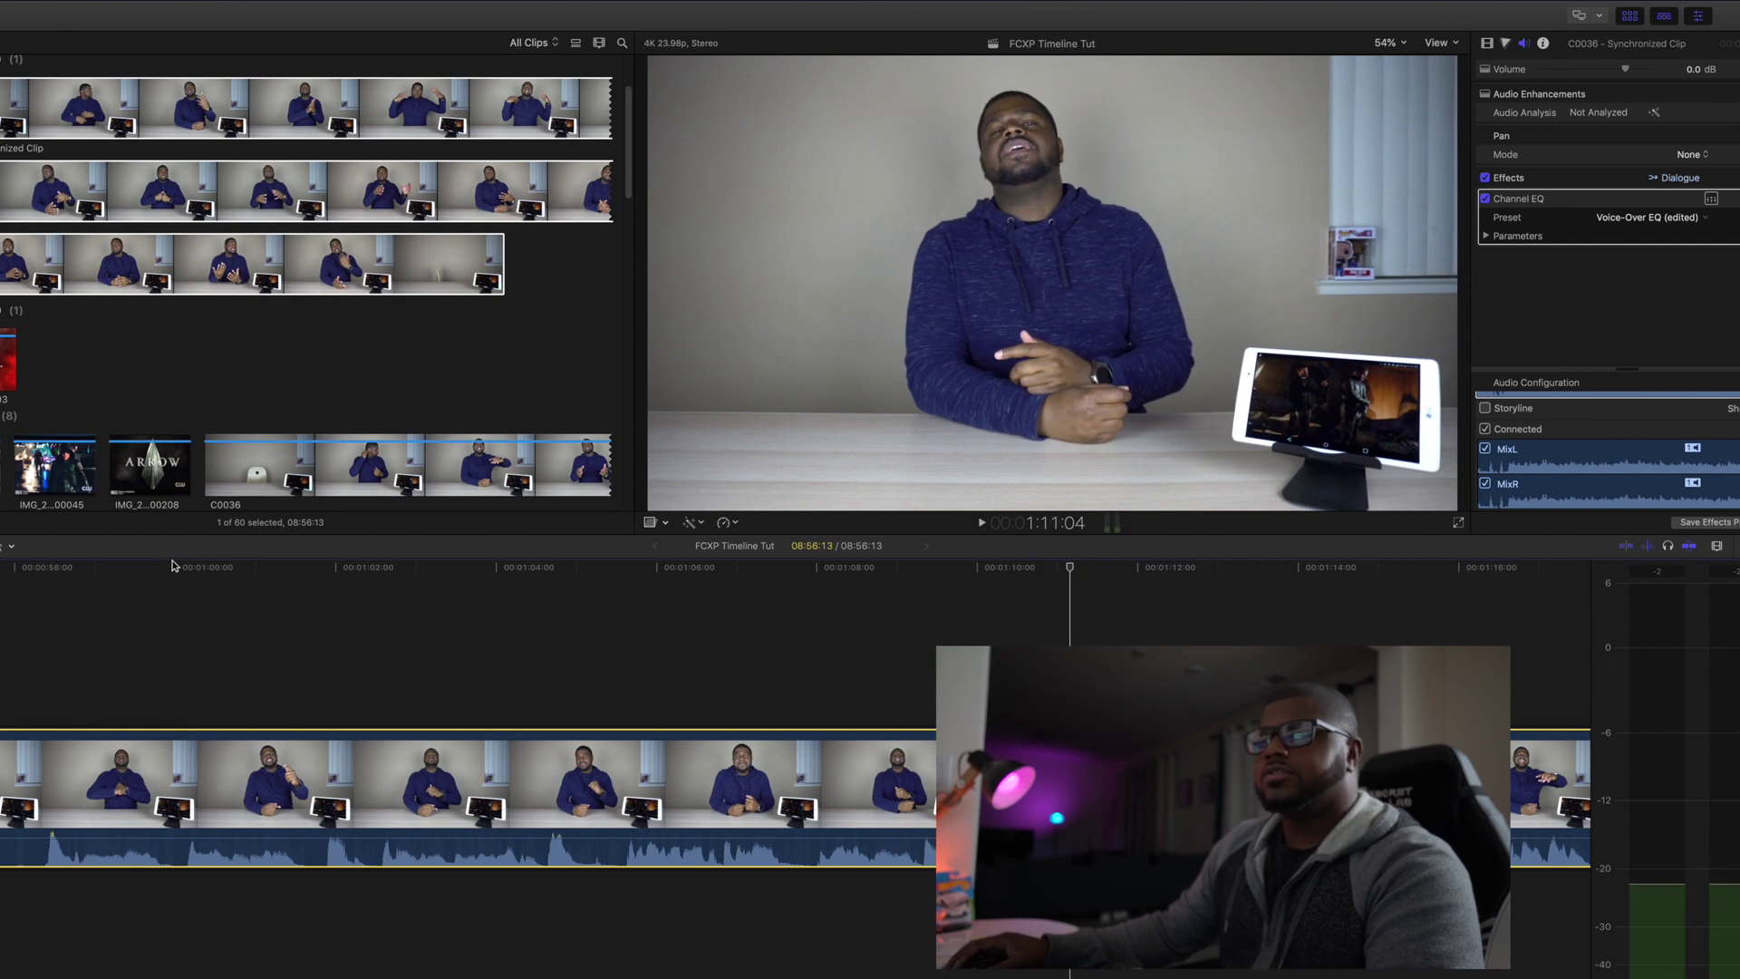
Step: Return the playhead to about the one-minute mark and turn off the clip's Channel EQ effect
click(170, 567)
click(1485, 199)
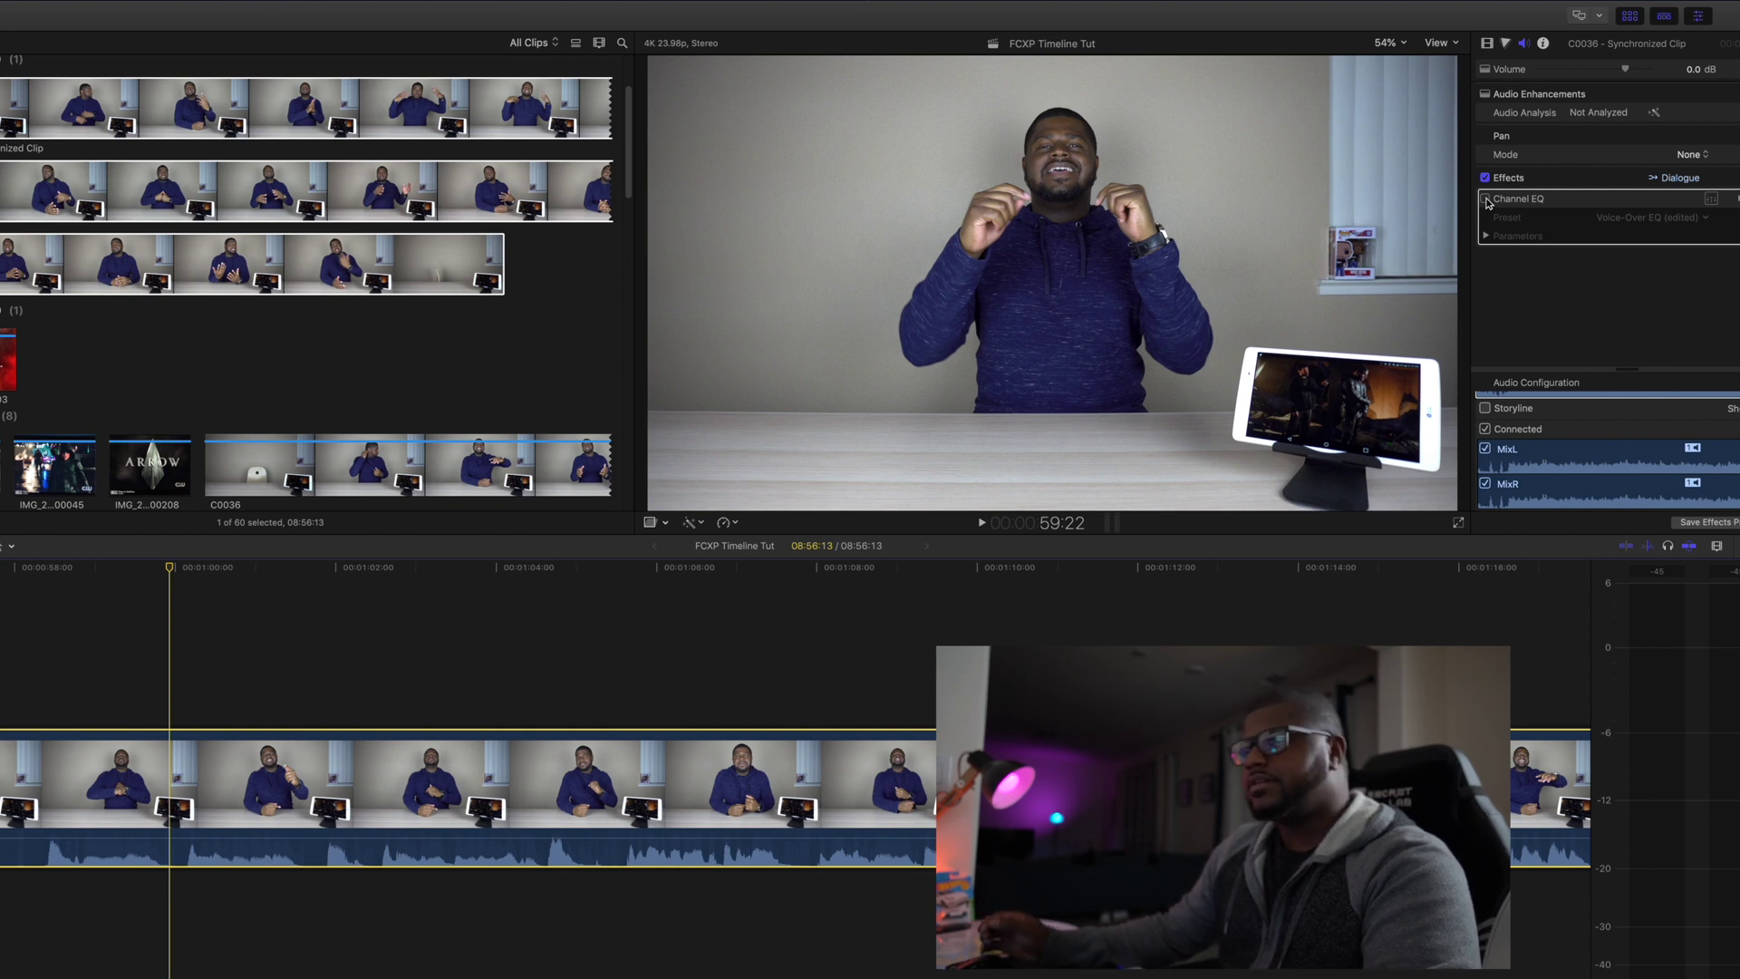
Step: Play the clip from about the one-minute mark with the Channel EQ off to hear the unprocessed voice
key(space)
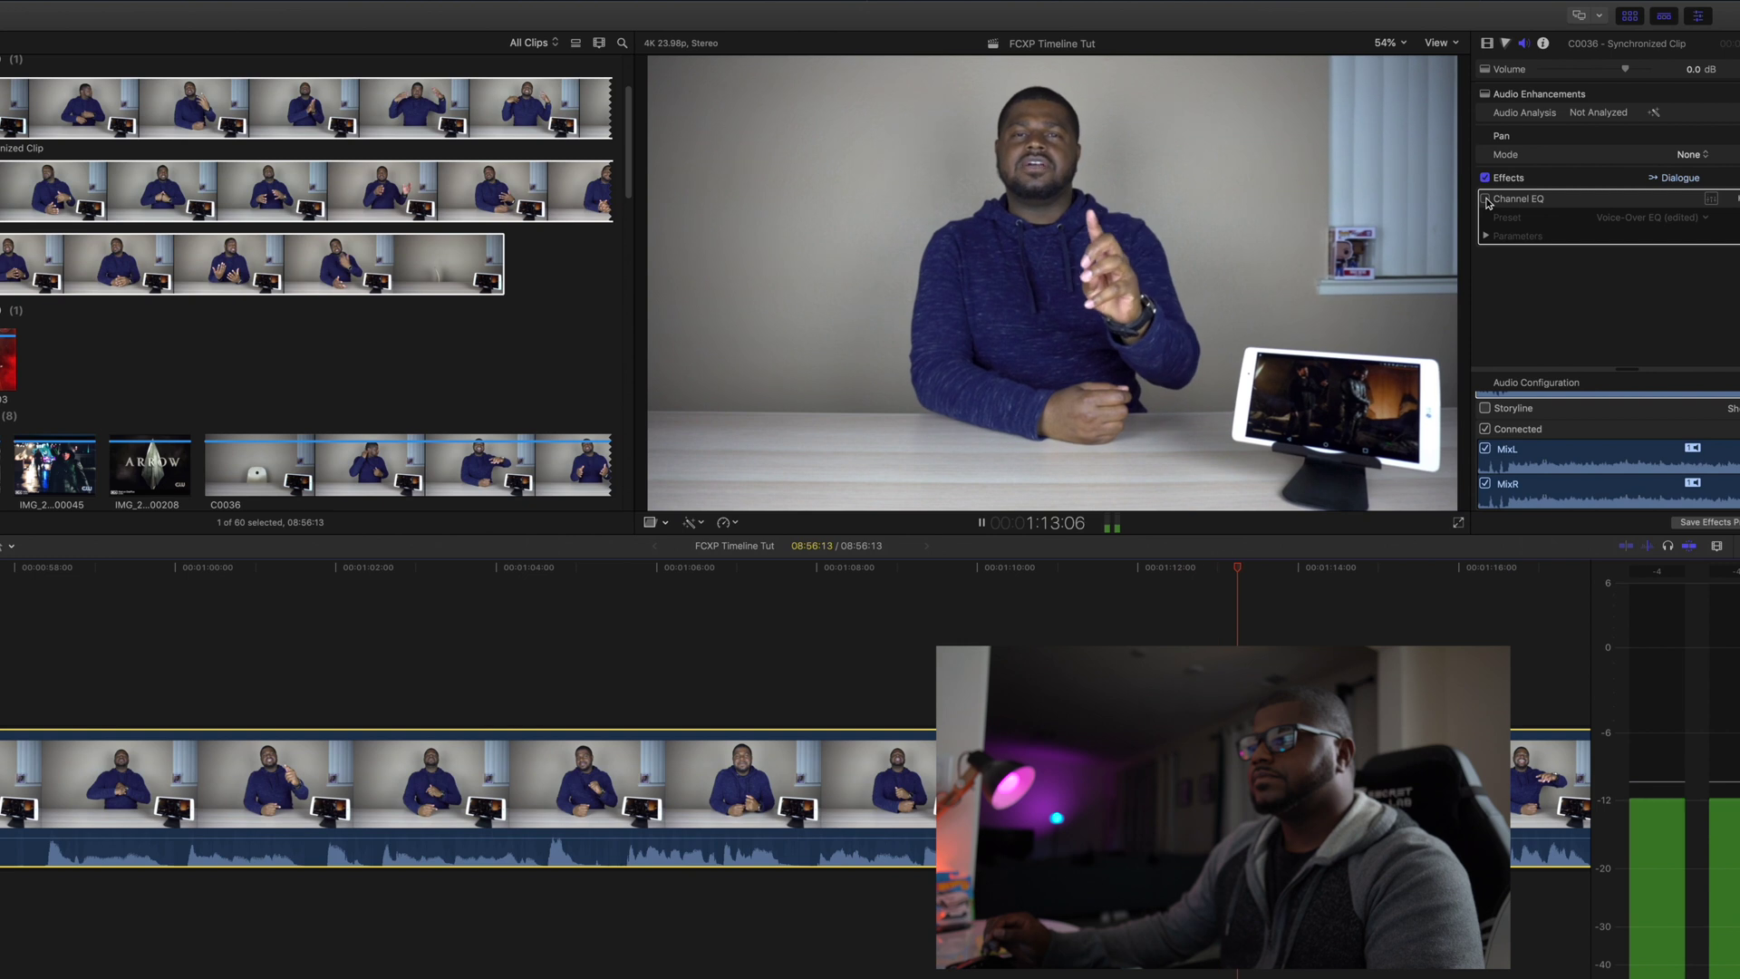
key(space)
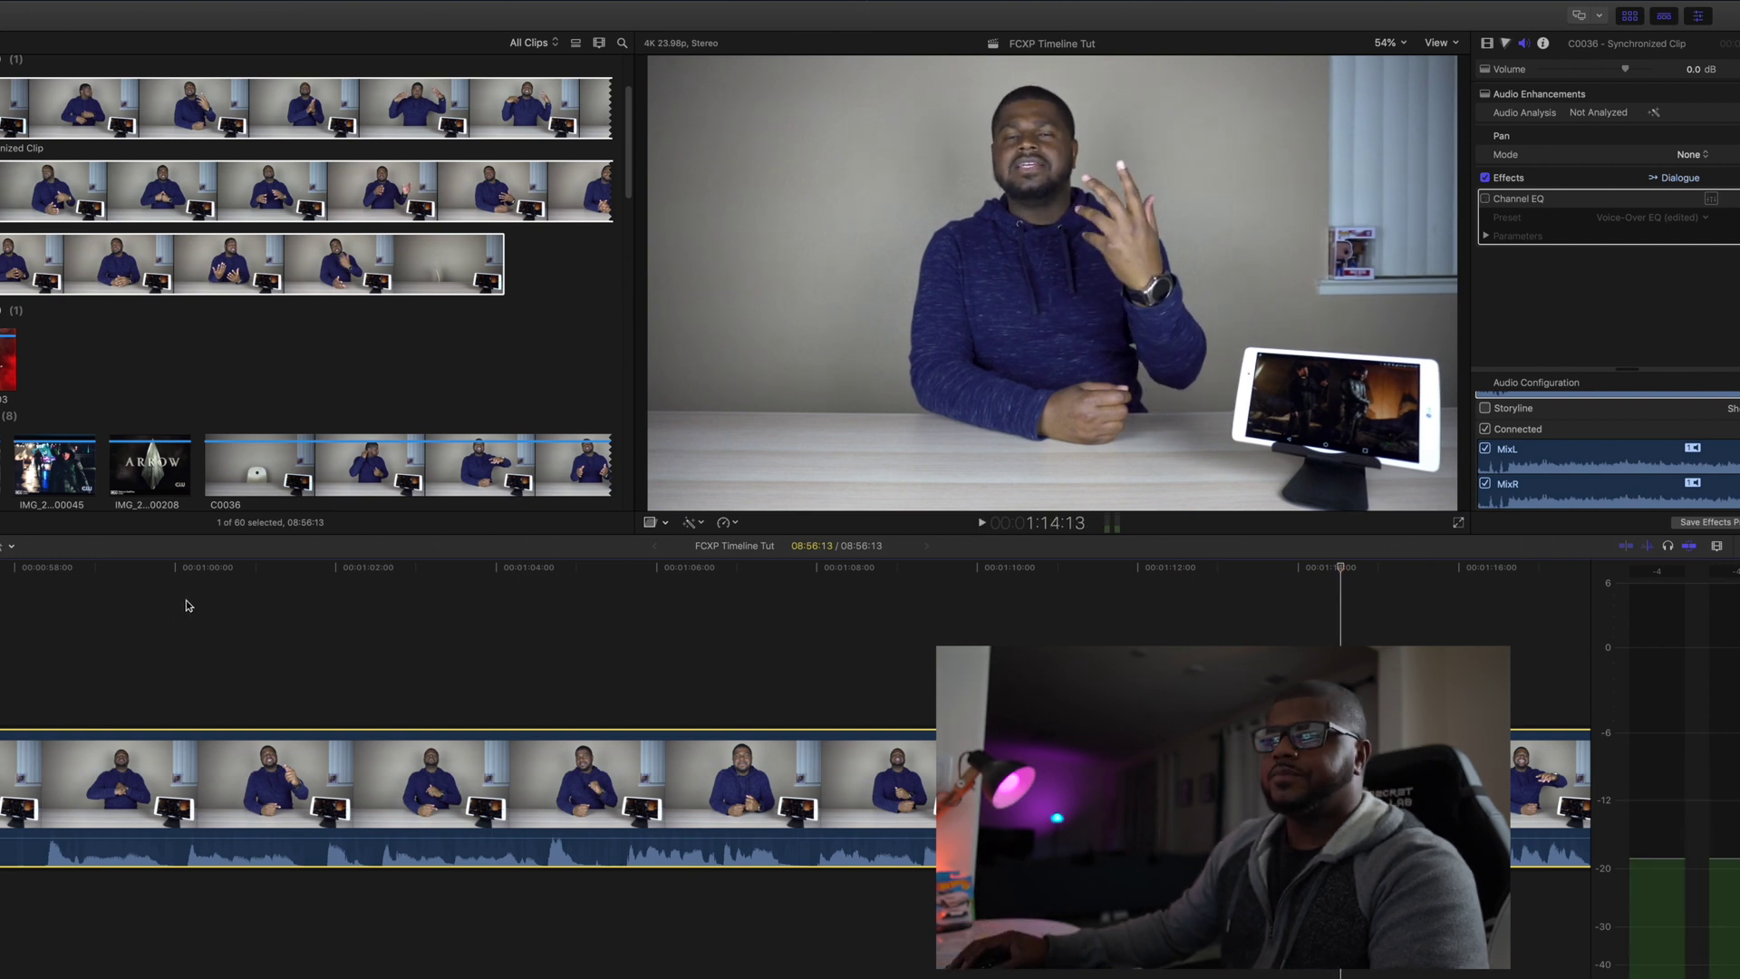
Step: Turn the clip's Channel EQ back on and replay from about the one-minute mark to compare the voice
click(167, 574)
click(1484, 198)
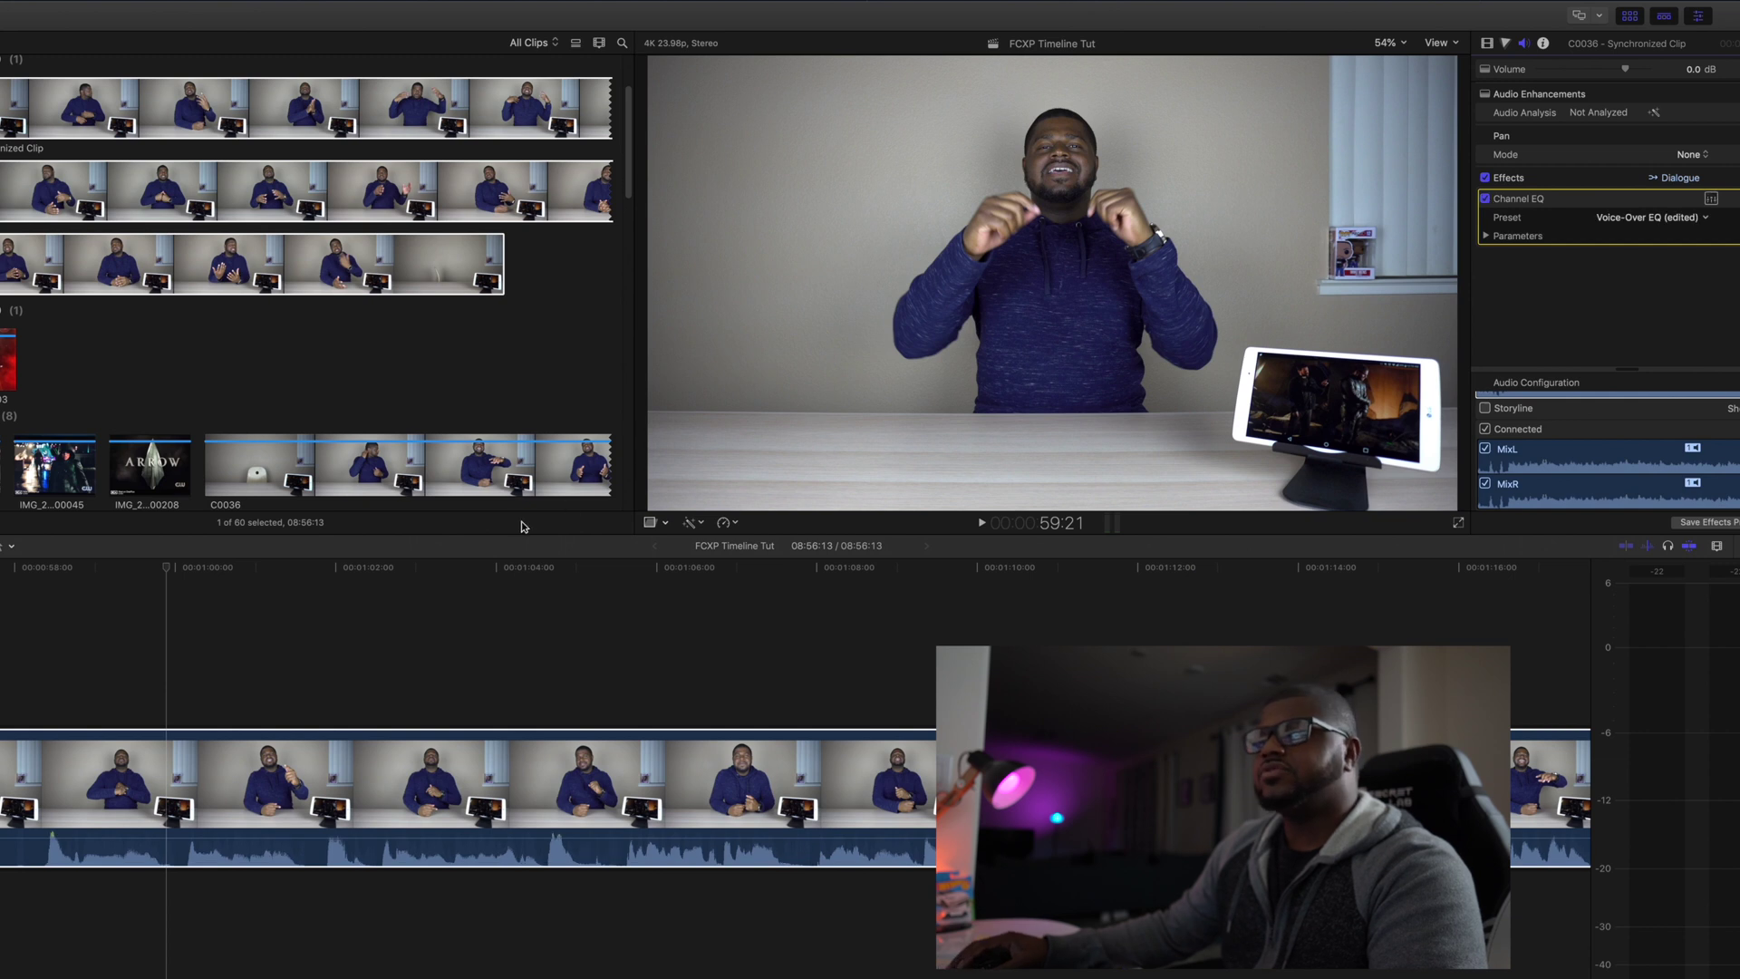
click(171, 584)
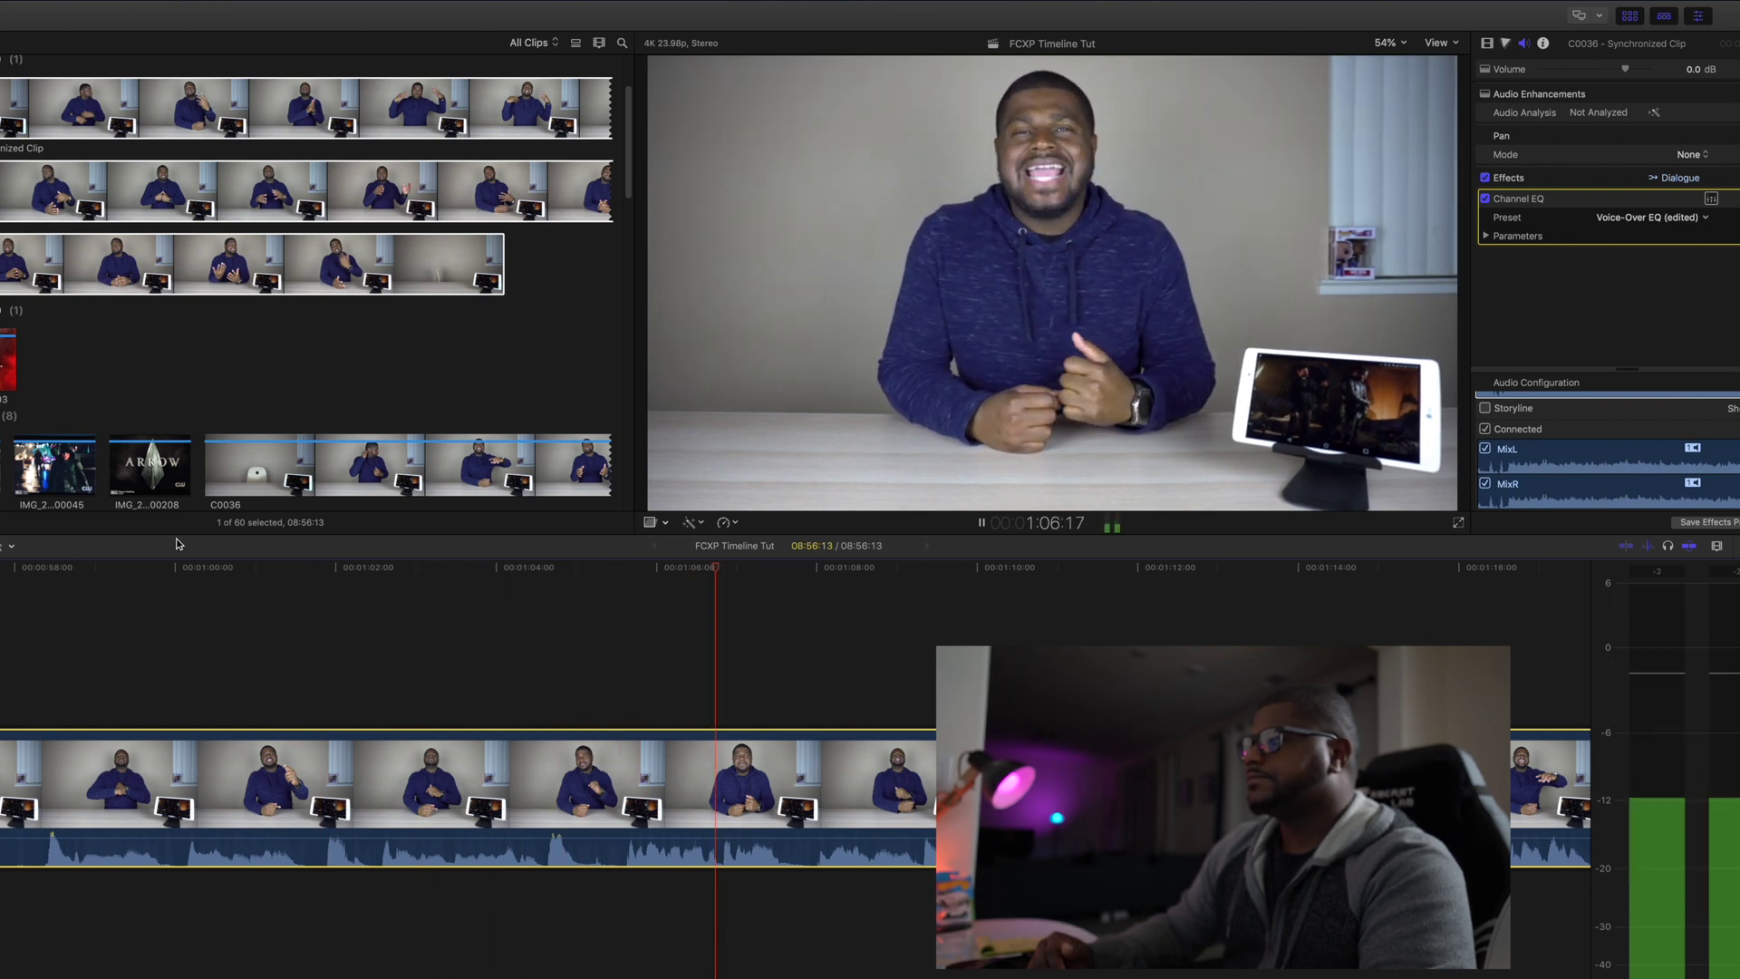
key(space)
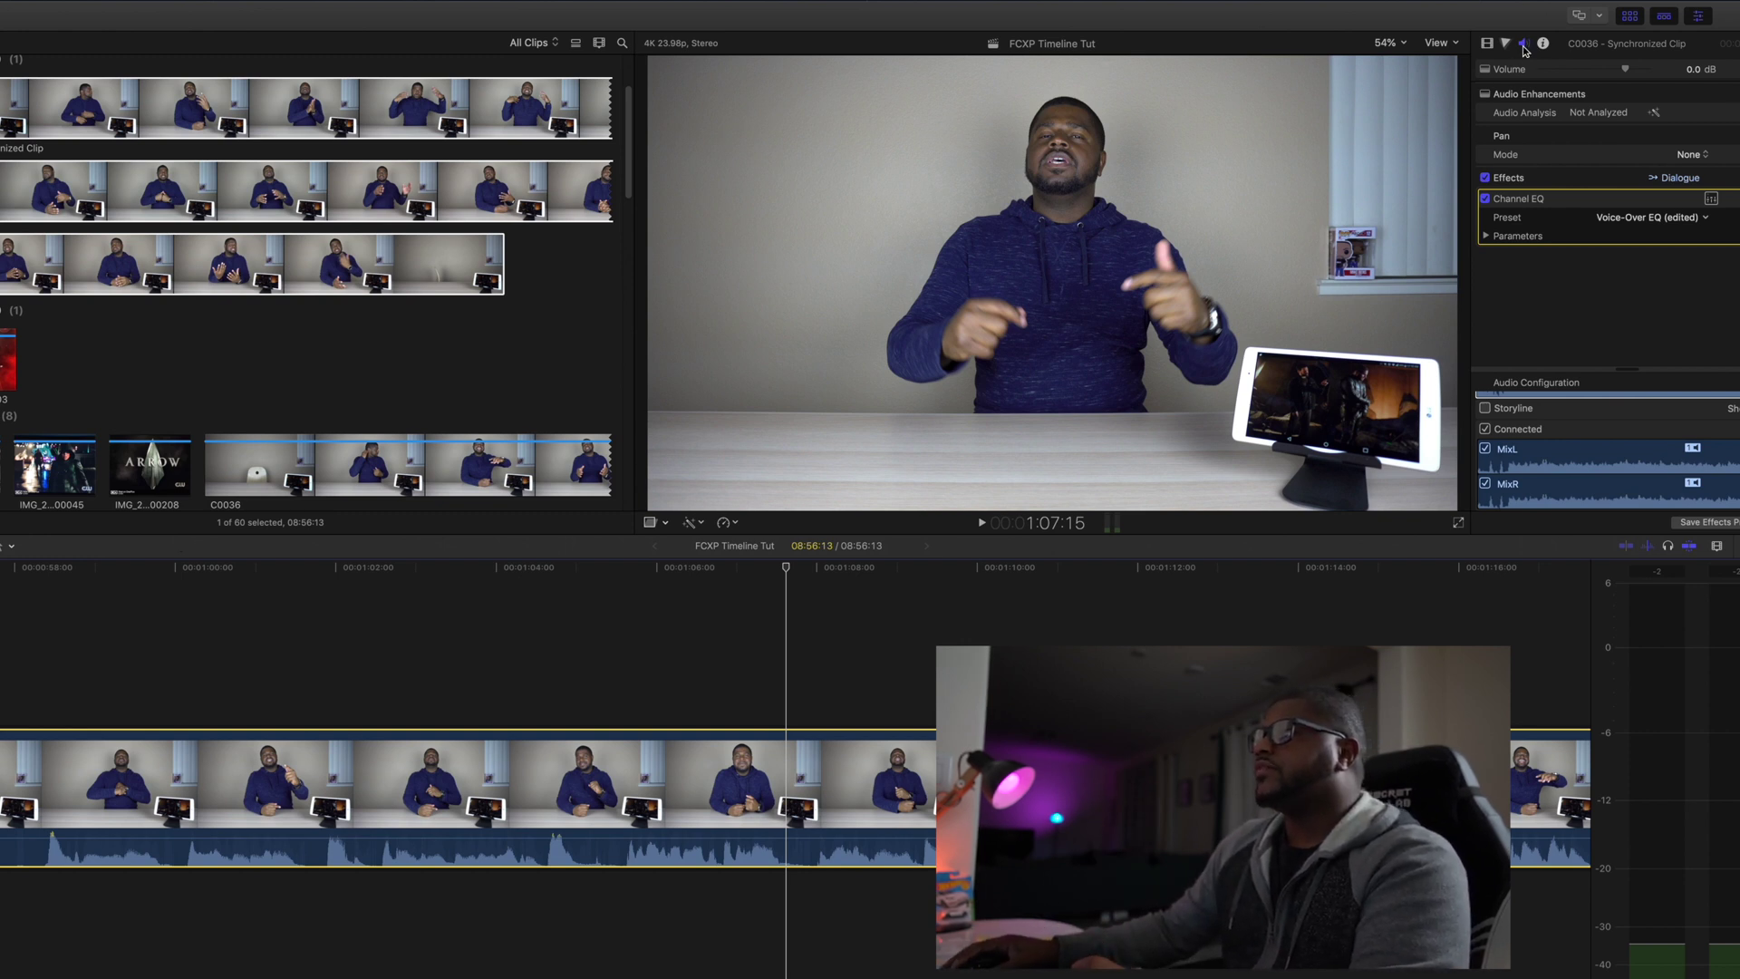
Step: Reopen the Channel EQ's graphic editor, look through its preset categories and frequency bands, and close the editor
click(1712, 200)
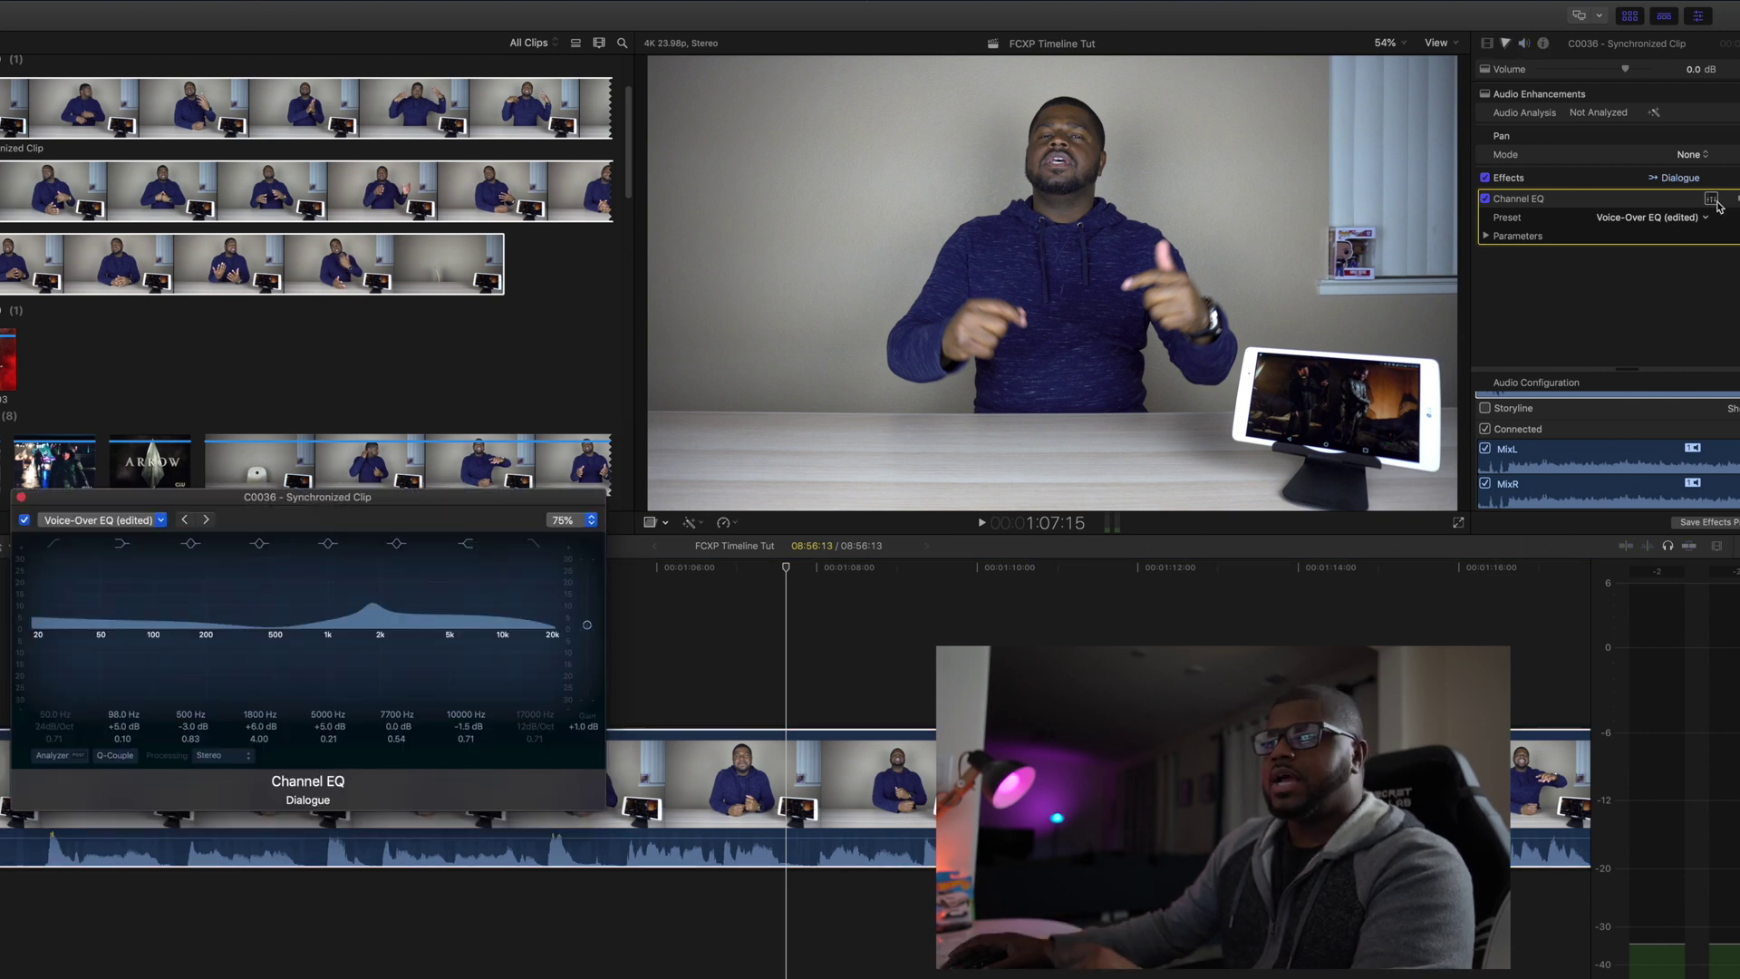
click(167, 521)
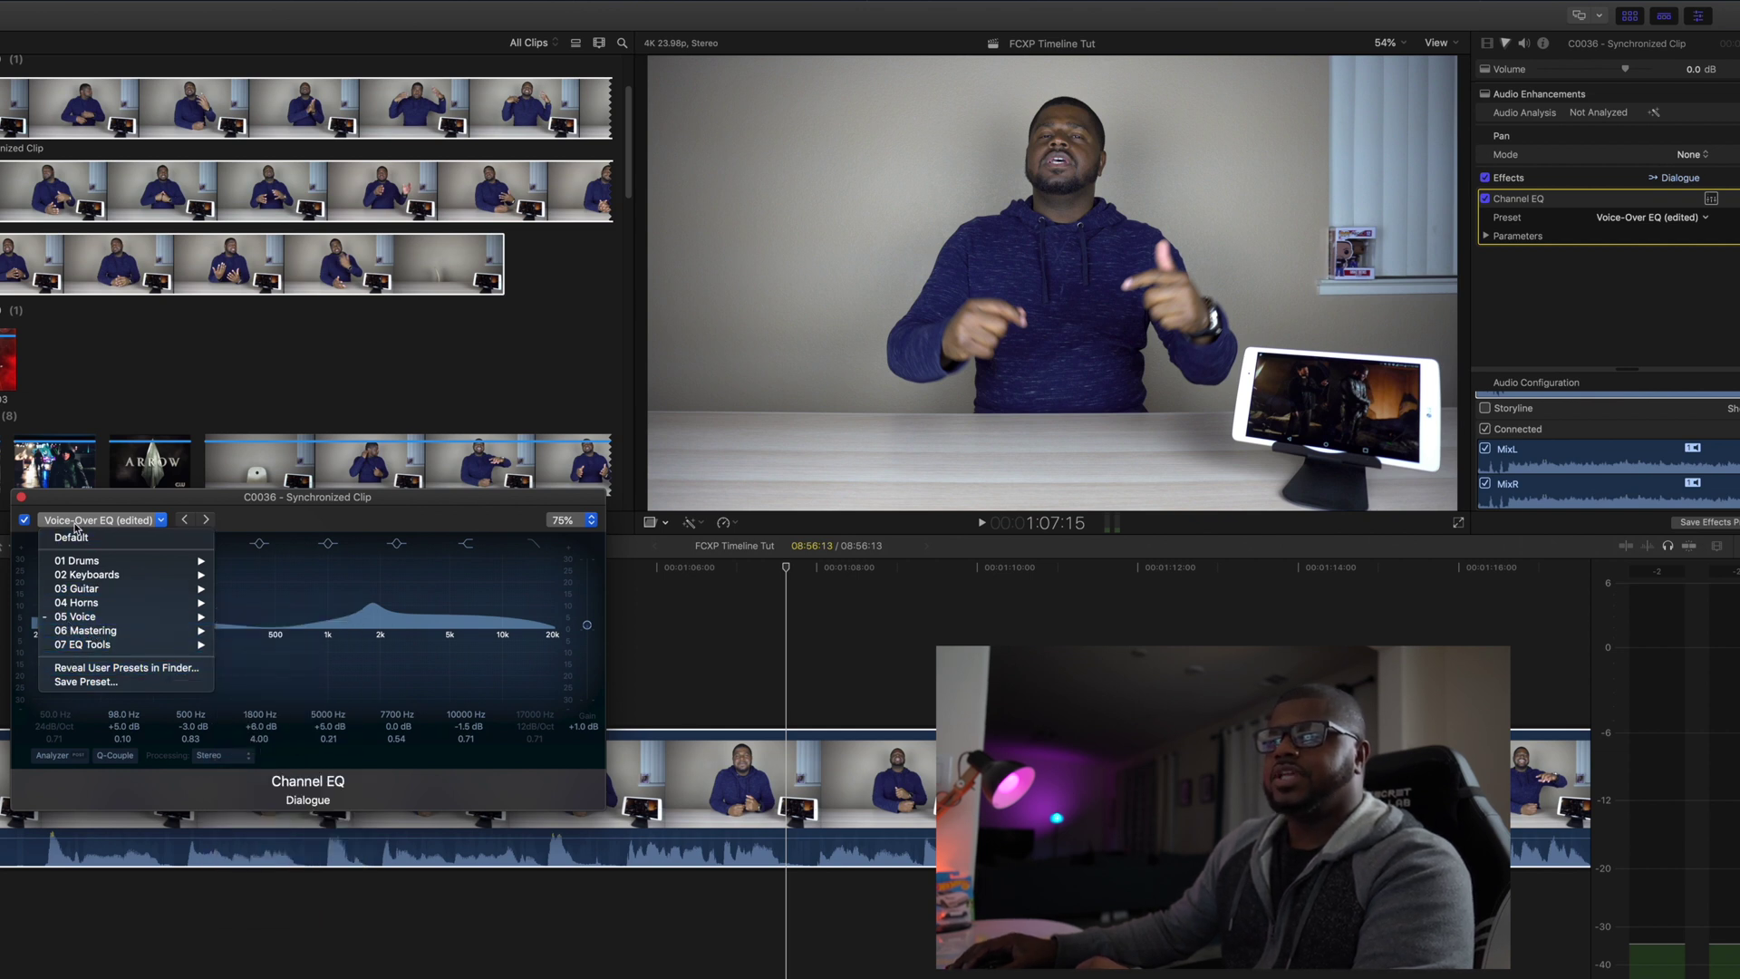
click(36, 504)
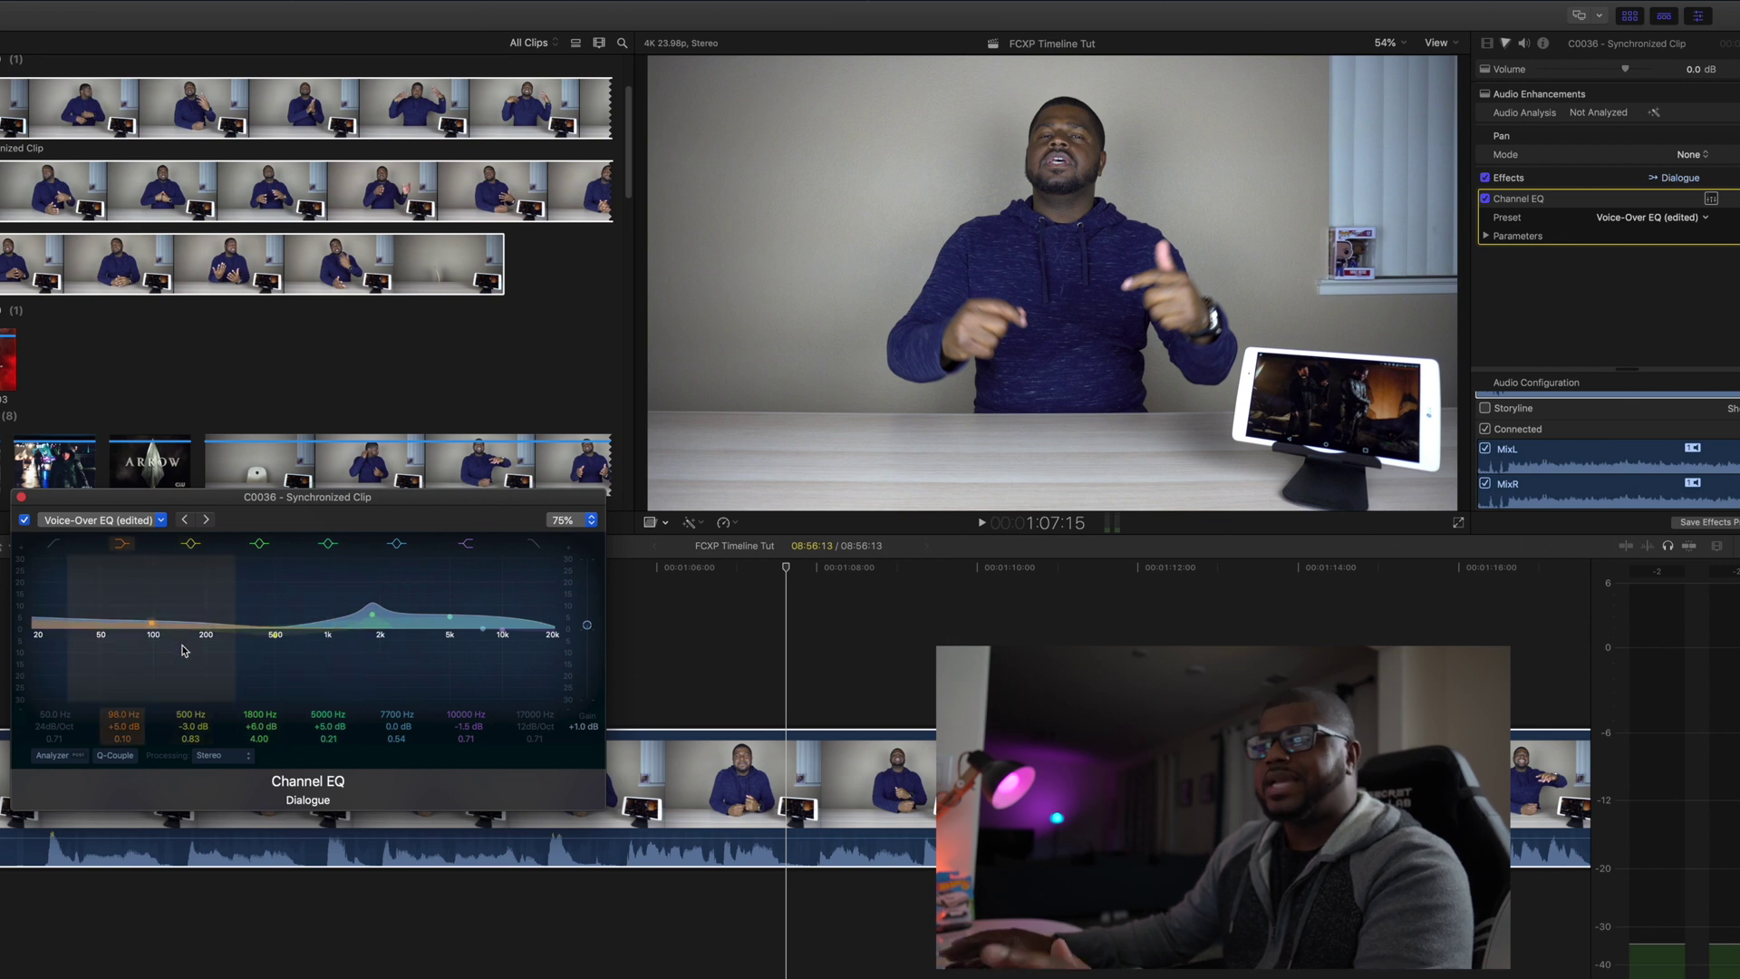
click(22, 498)
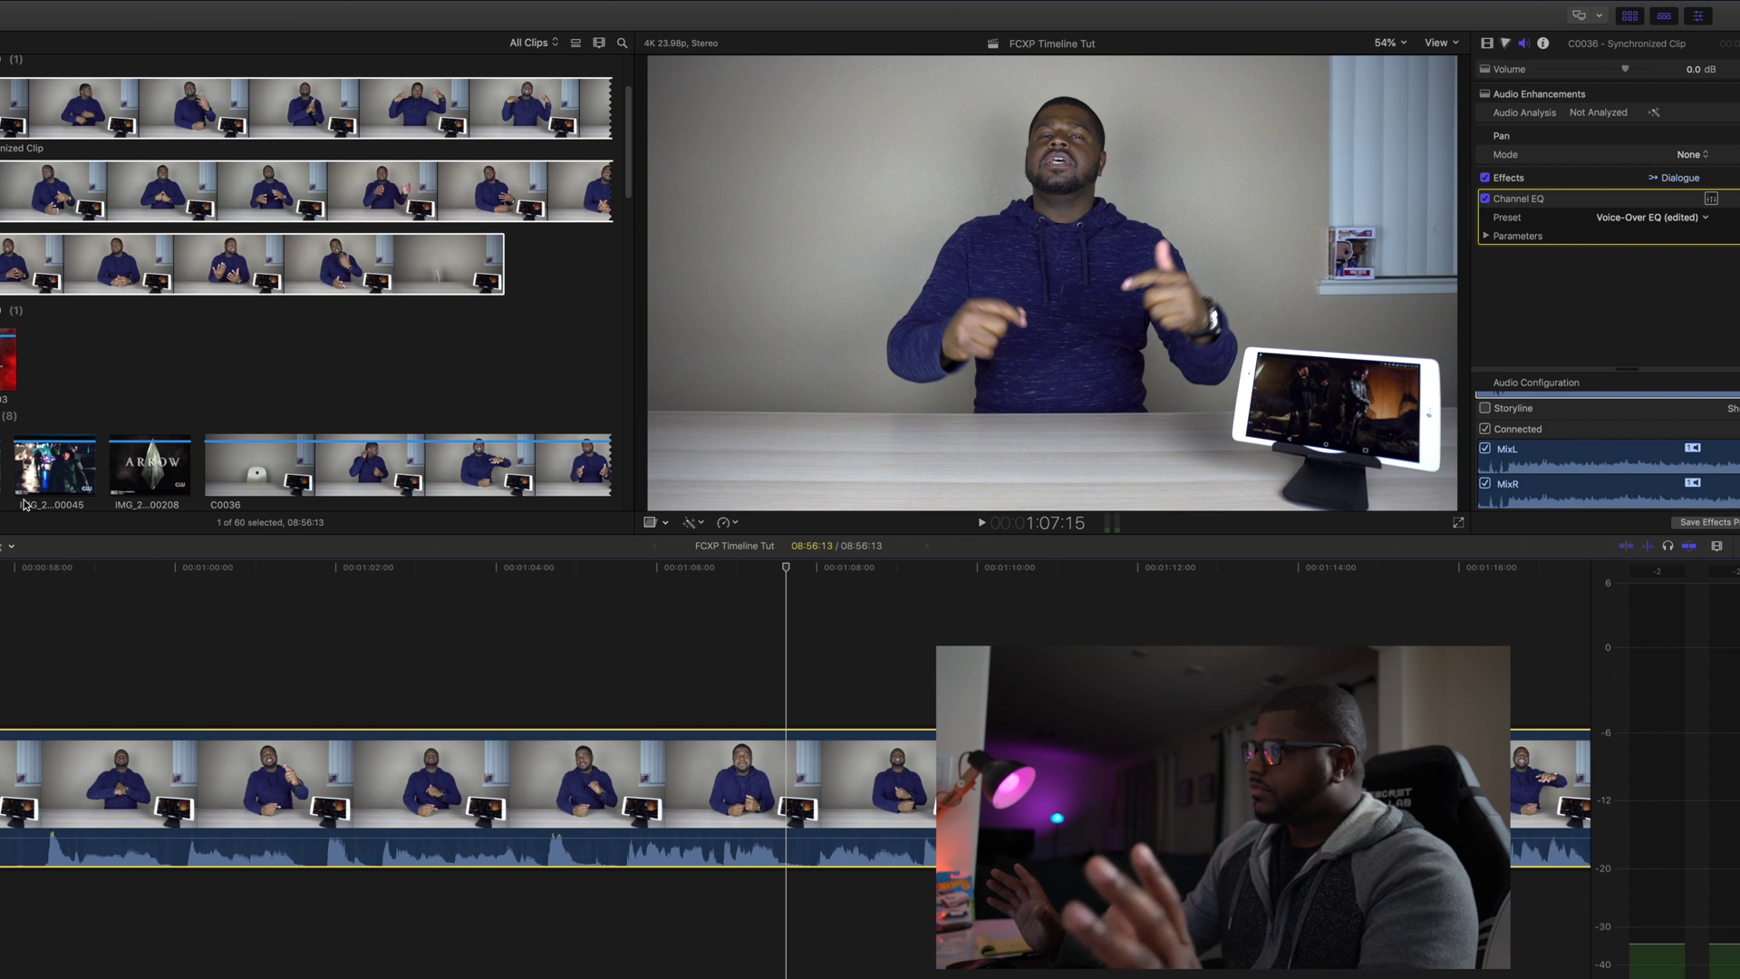